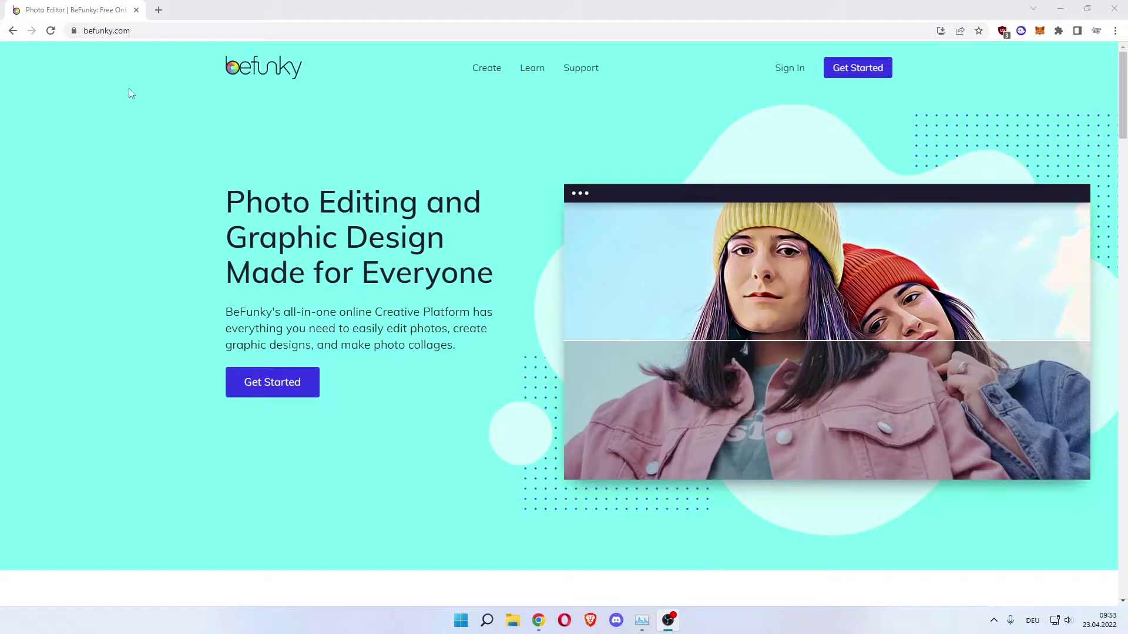
Select the befunky.com address in the address bar, then return to the home page.
left_click(104, 28)
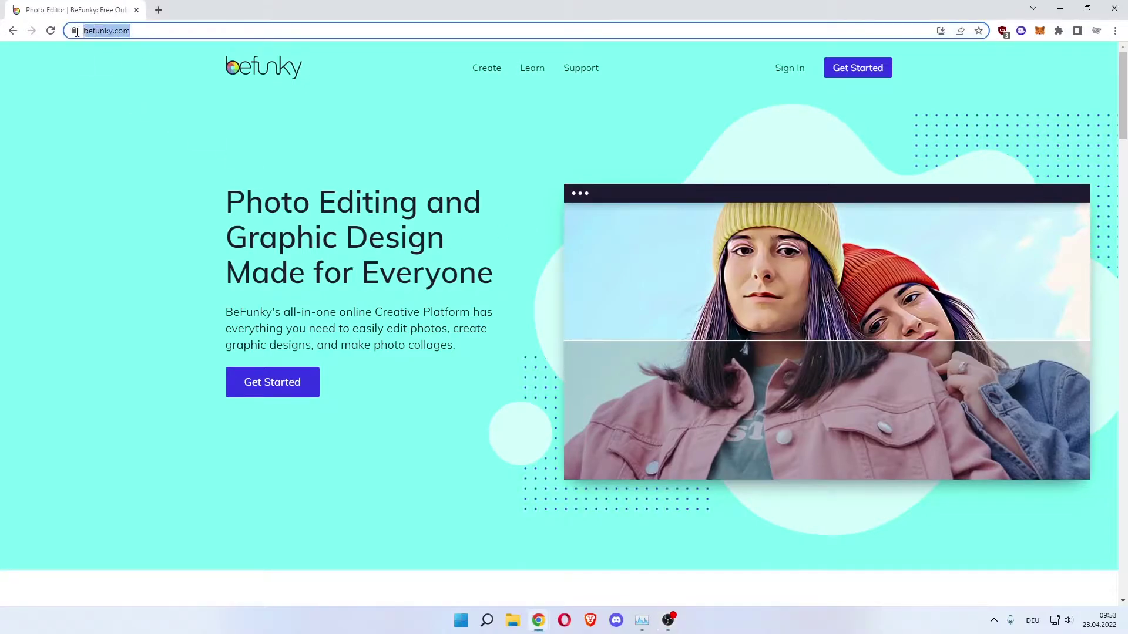
left_click(163, 123)
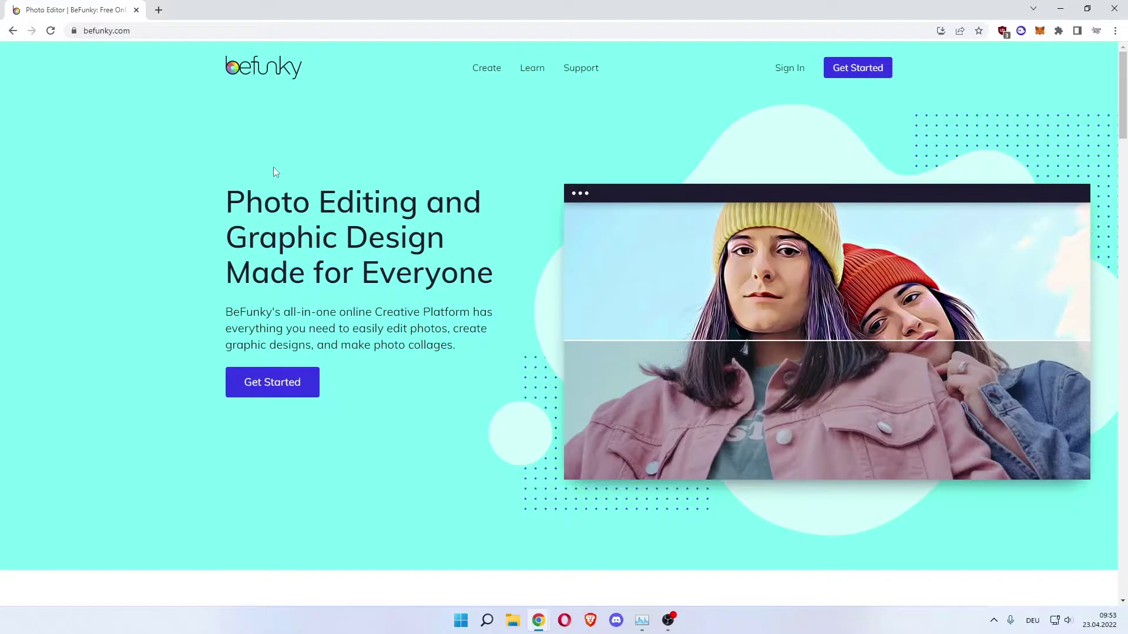
Start a new project from the BeFunky home page to bring up the creation choices.
left_click(265, 380)
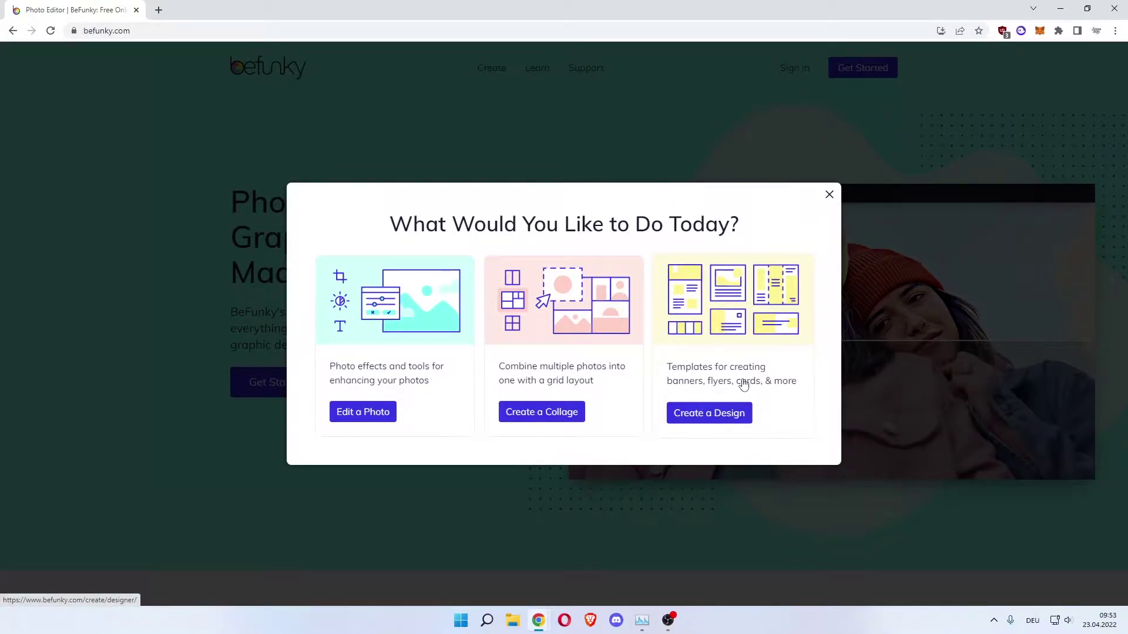
Choose Edit a Photo and add the dog stock photo as a layer.
left_click(359, 417)
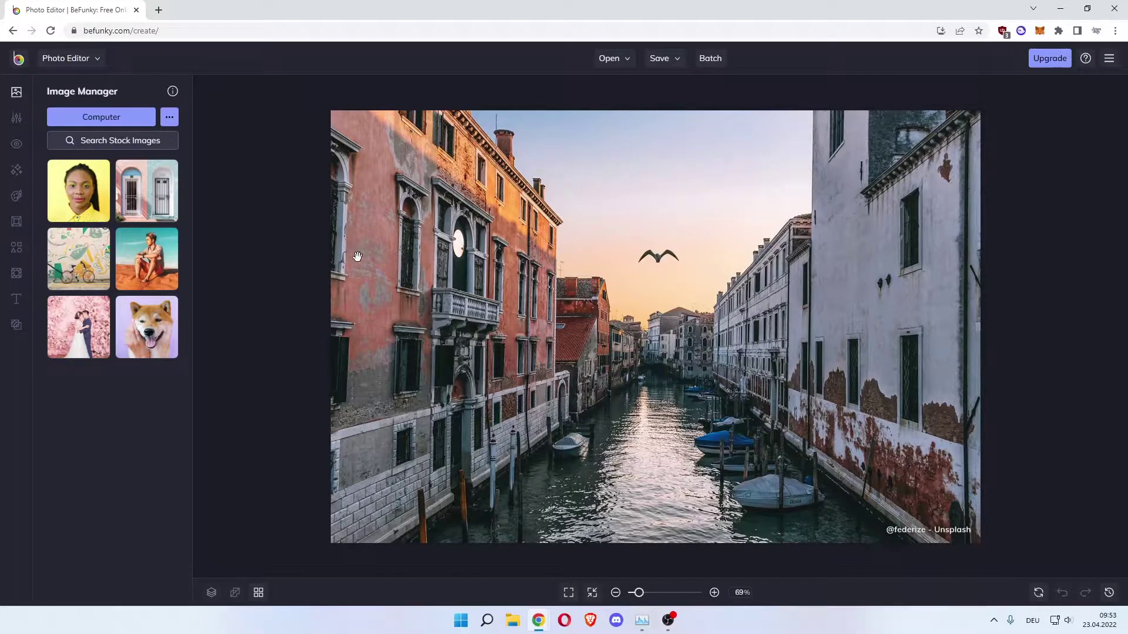
left_click(147, 328)
left_click(134, 324)
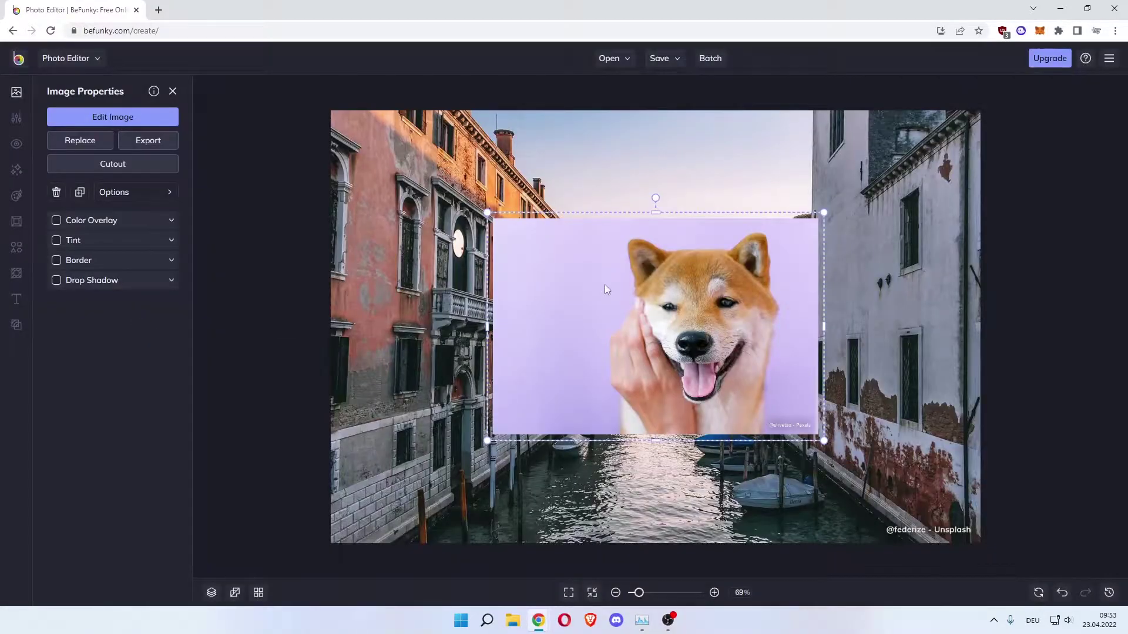
Move and stretch the dog layer so it covers the whole canvas.
left_click_drag(604, 284, 433, 170)
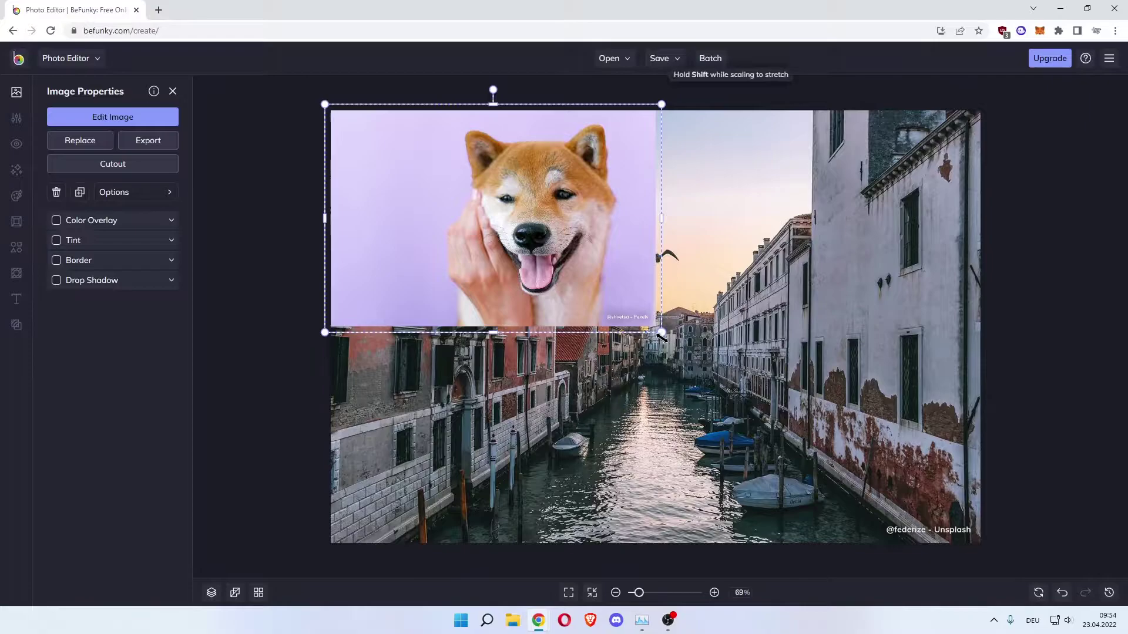
left_click_drag(662, 333, 991, 549)
left_click(999, 564)
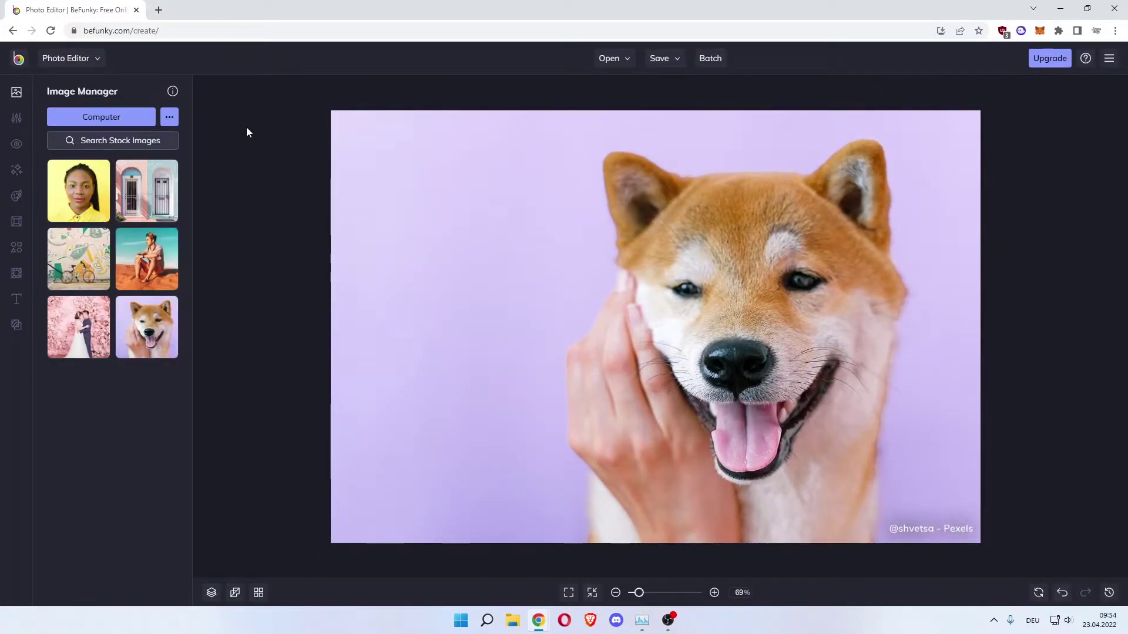
Look through the Open menu's image sources and More options, then close it without choosing.
left_click(628, 59)
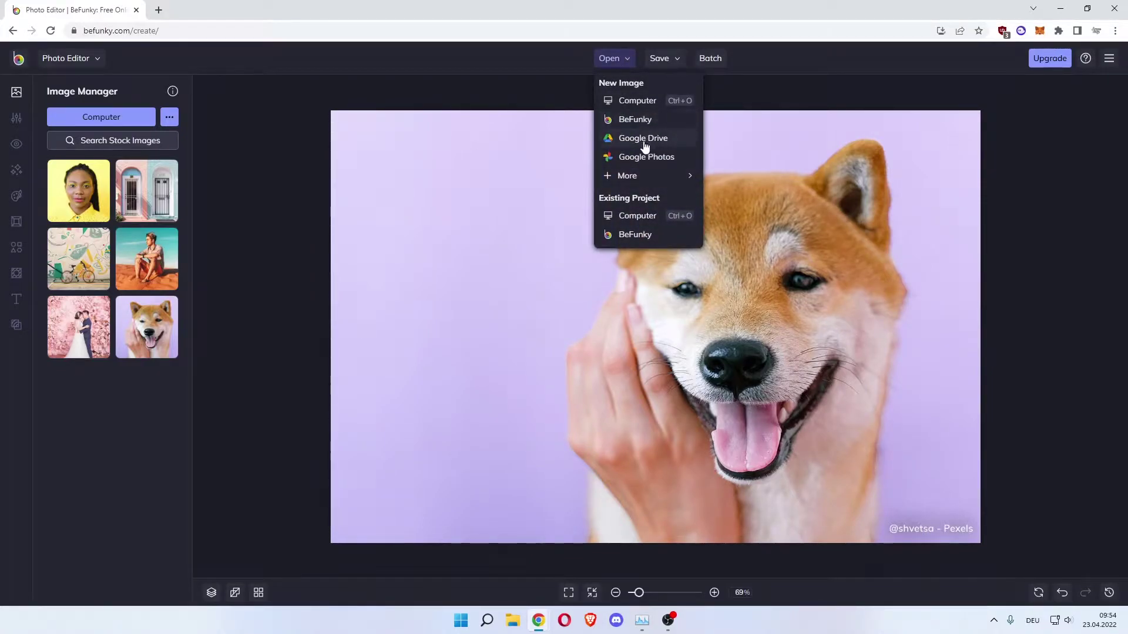
mouse_move(643, 176)
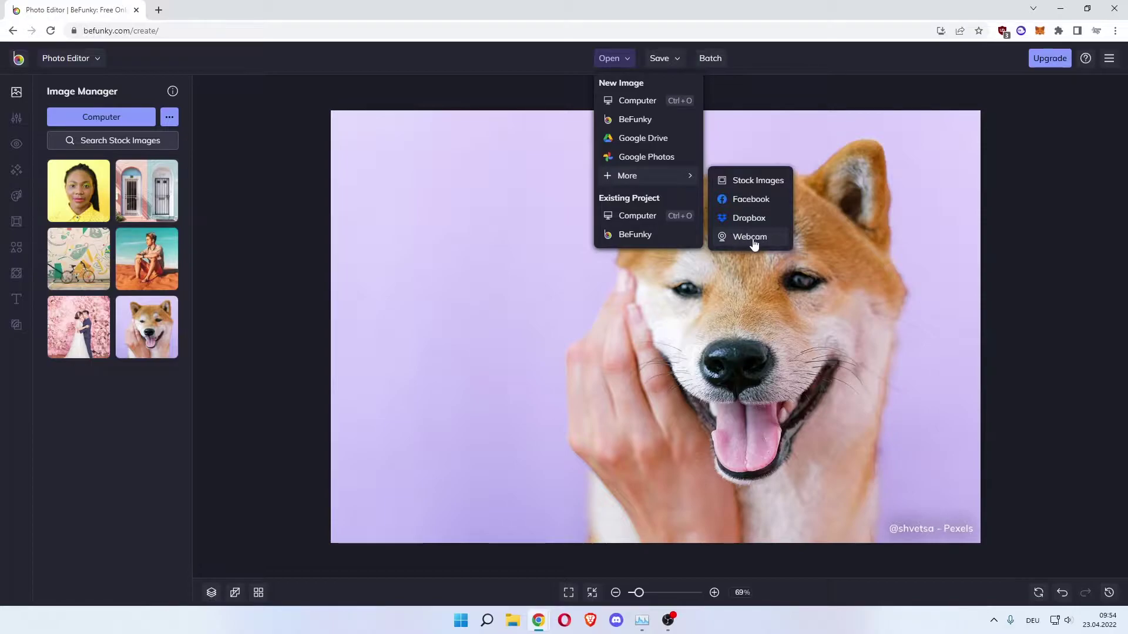
left_click(287, 155)
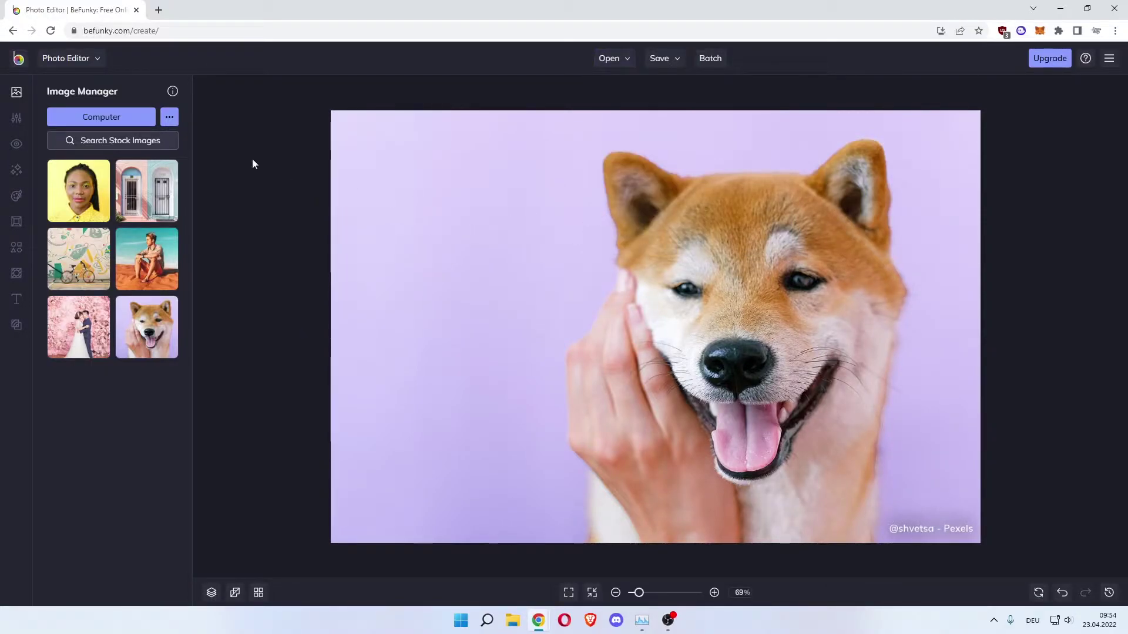
mouse_move(14, 117)
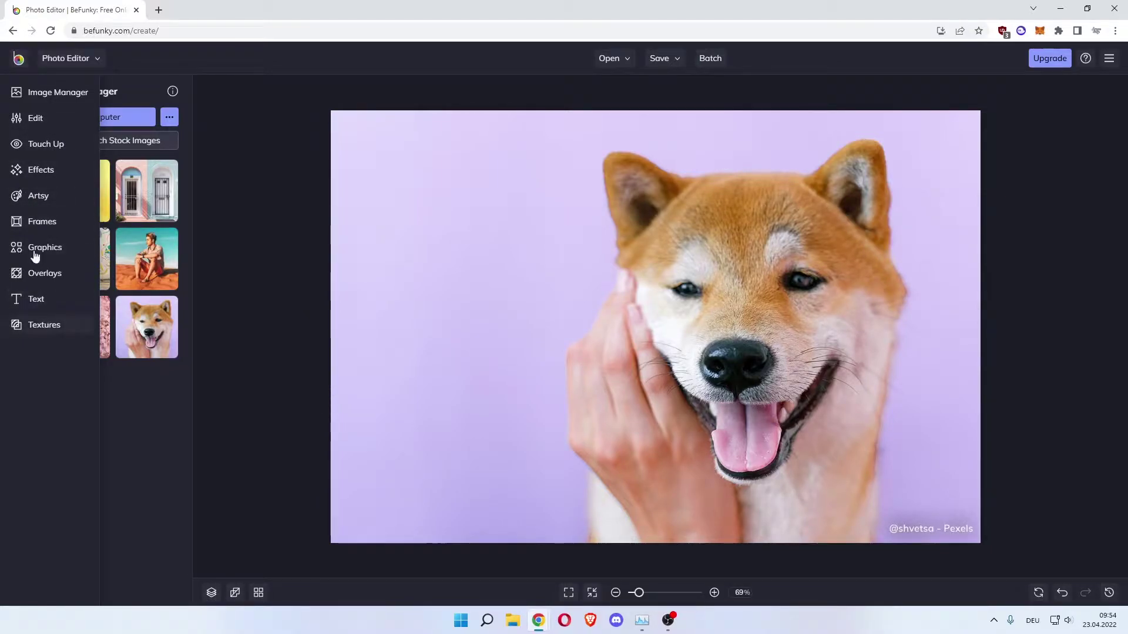
left_click(40, 123)
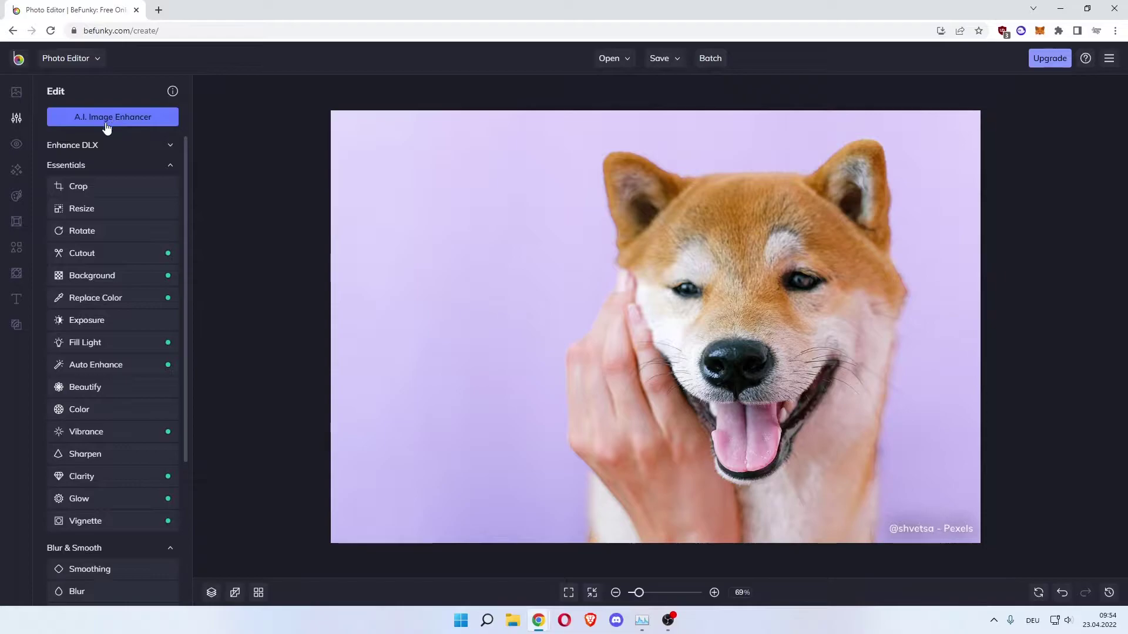
left_click(137, 121)
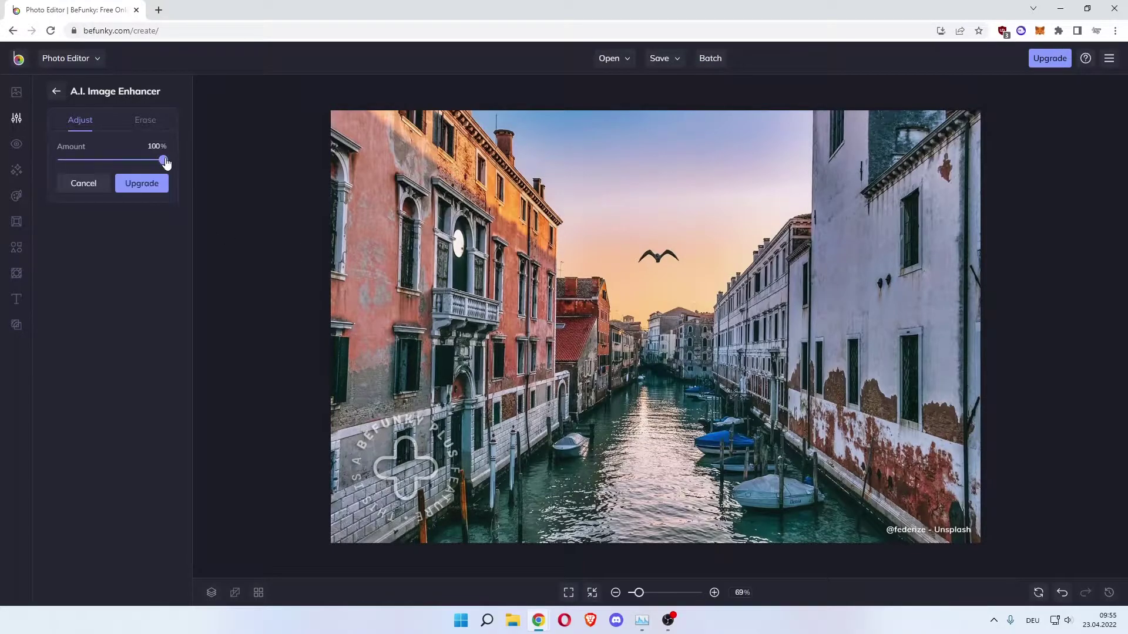
left_click_drag(166, 163, 5, 160)
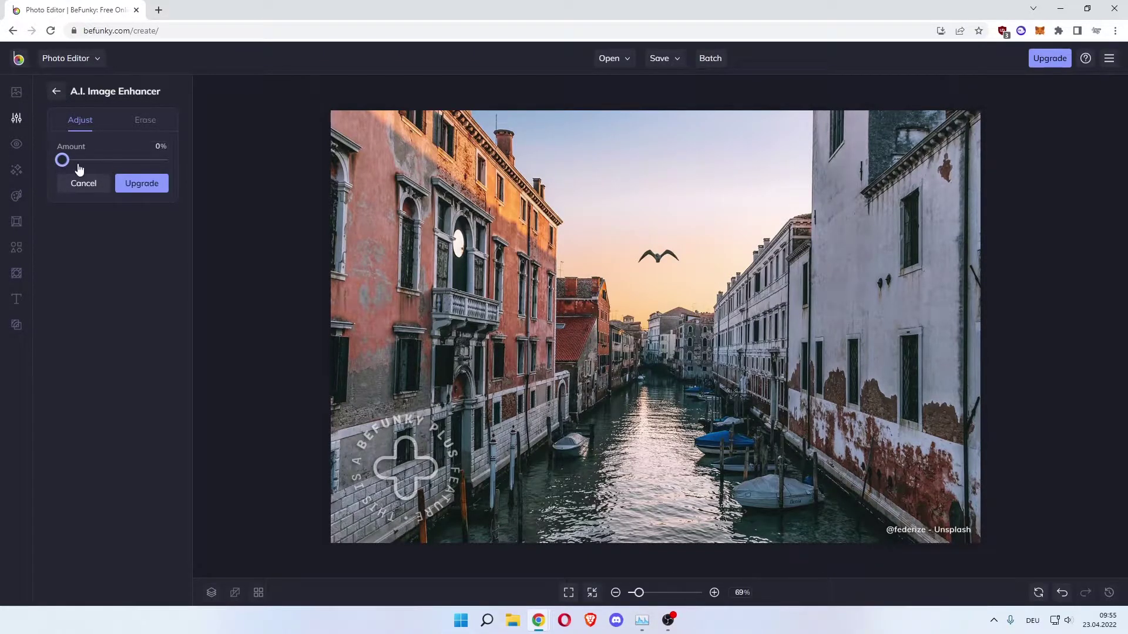
left_click_drag(62, 160, 386, 234)
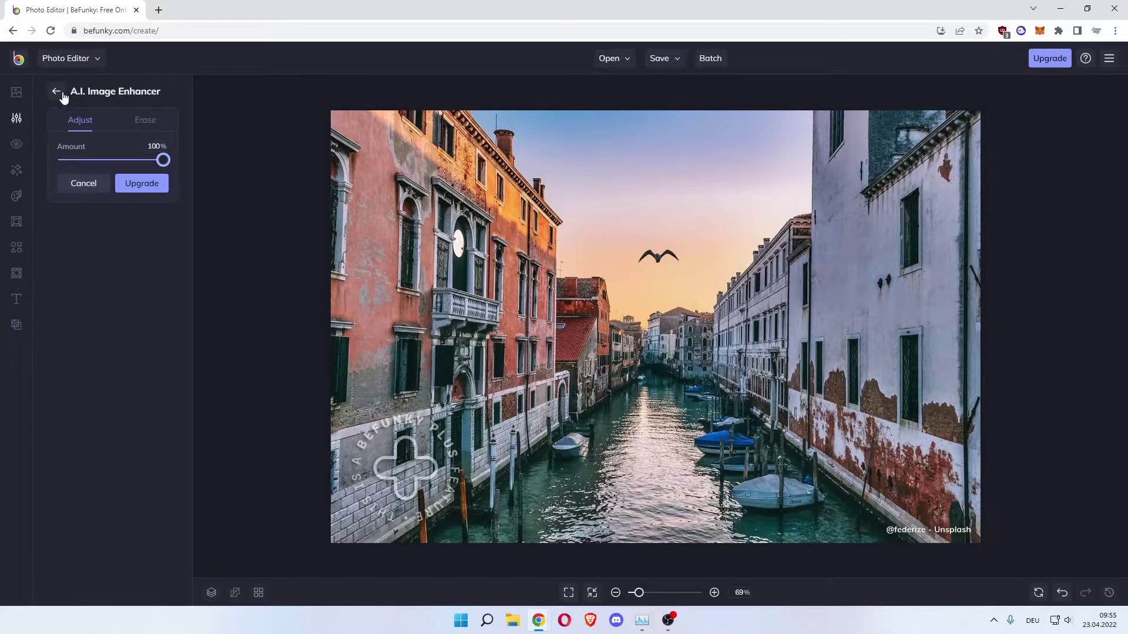
left_click(83, 183)
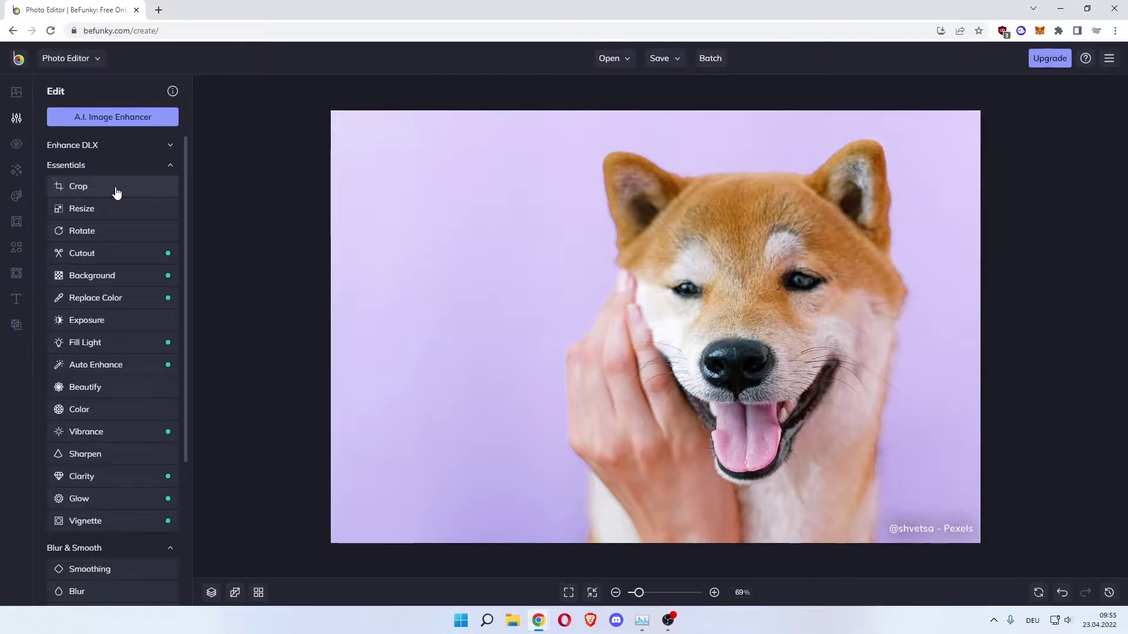
Apply Exposure with Brightness 10, Contrast 30, Highlights -16 and Shadows -7.
left_click(165, 152)
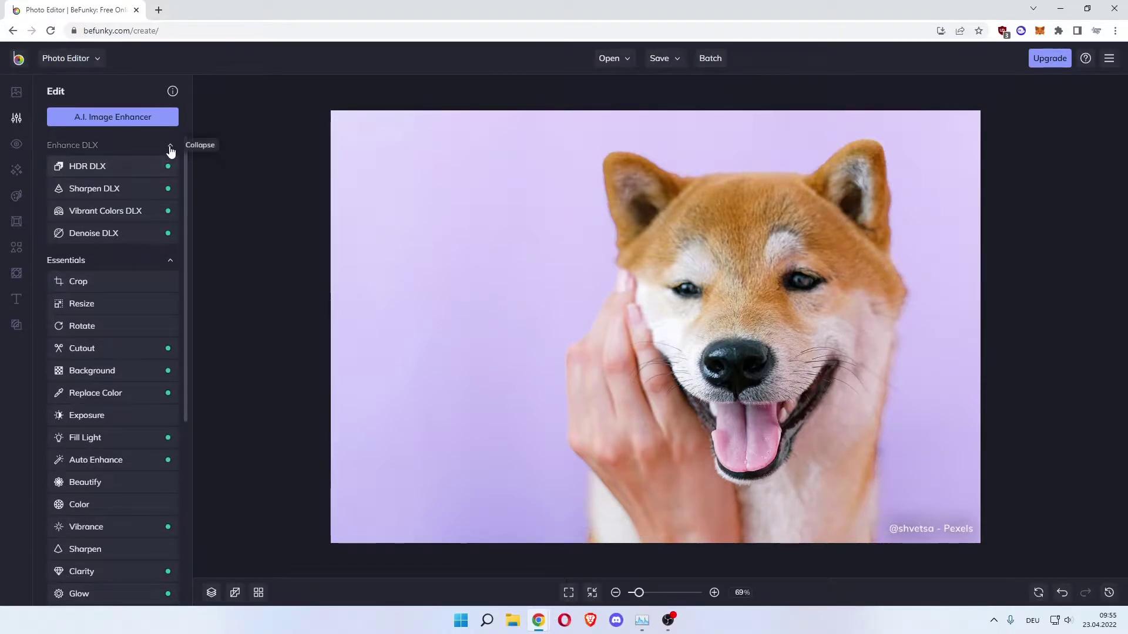
left_click(170, 146)
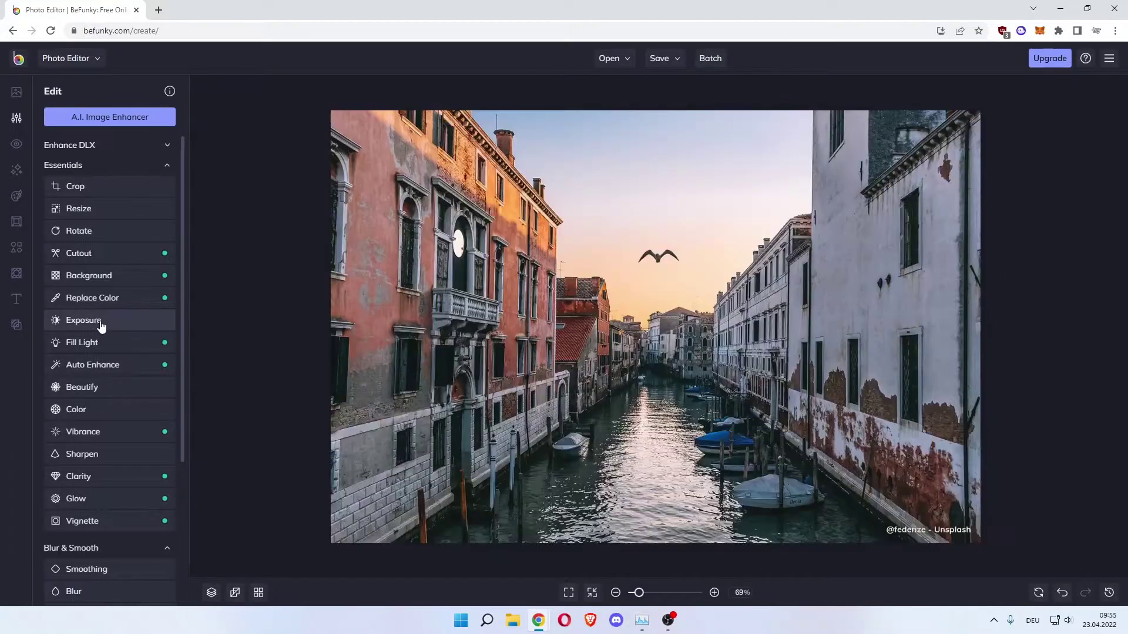
left_click(101, 323)
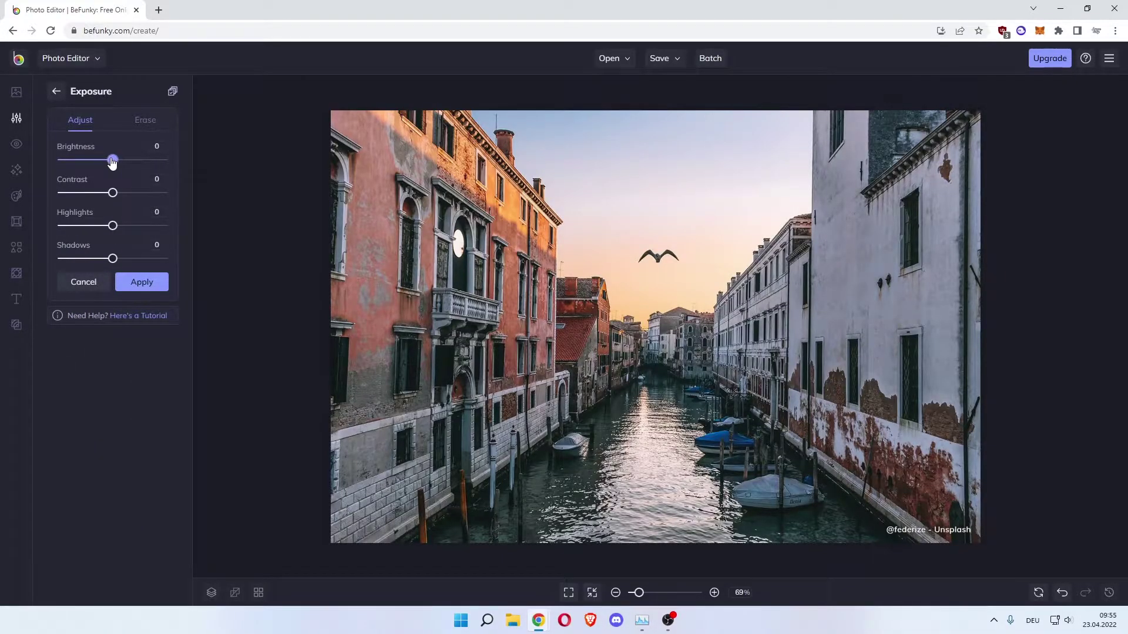
left_click_drag(115, 163, 117, 164)
double_click(154, 147)
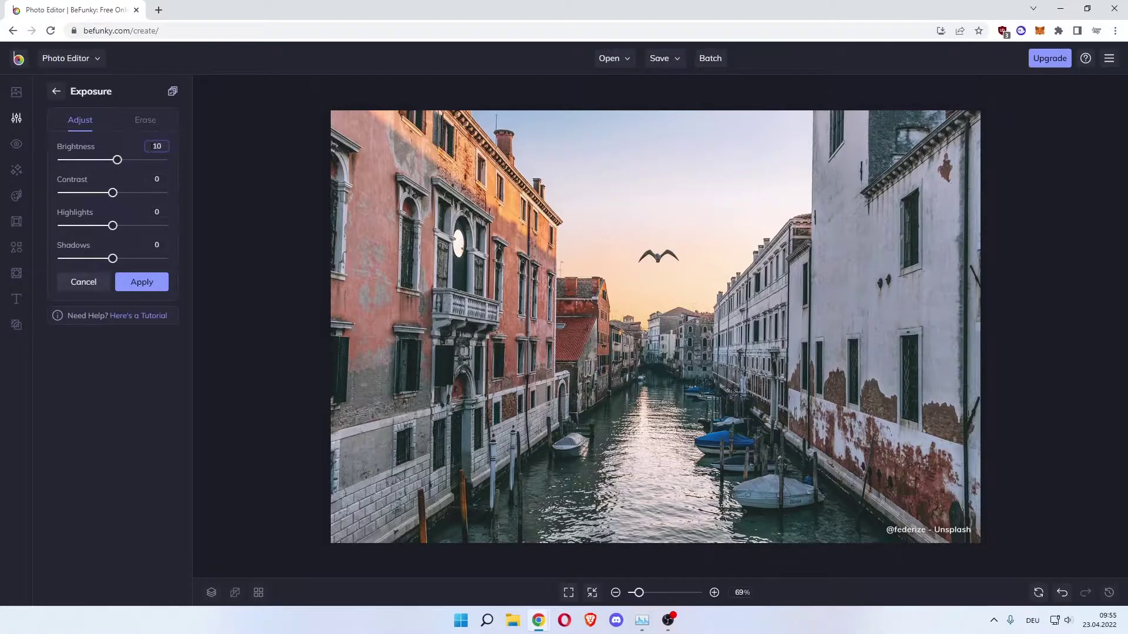
left_click_drag(115, 194, 128, 201)
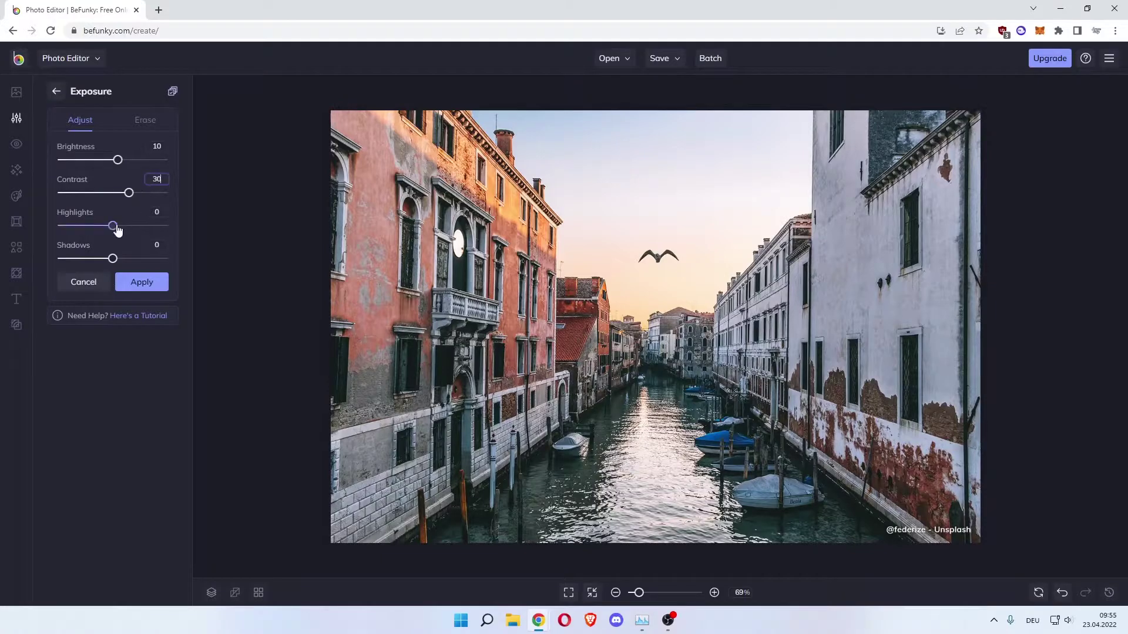
left_click_drag(113, 227, 109, 229)
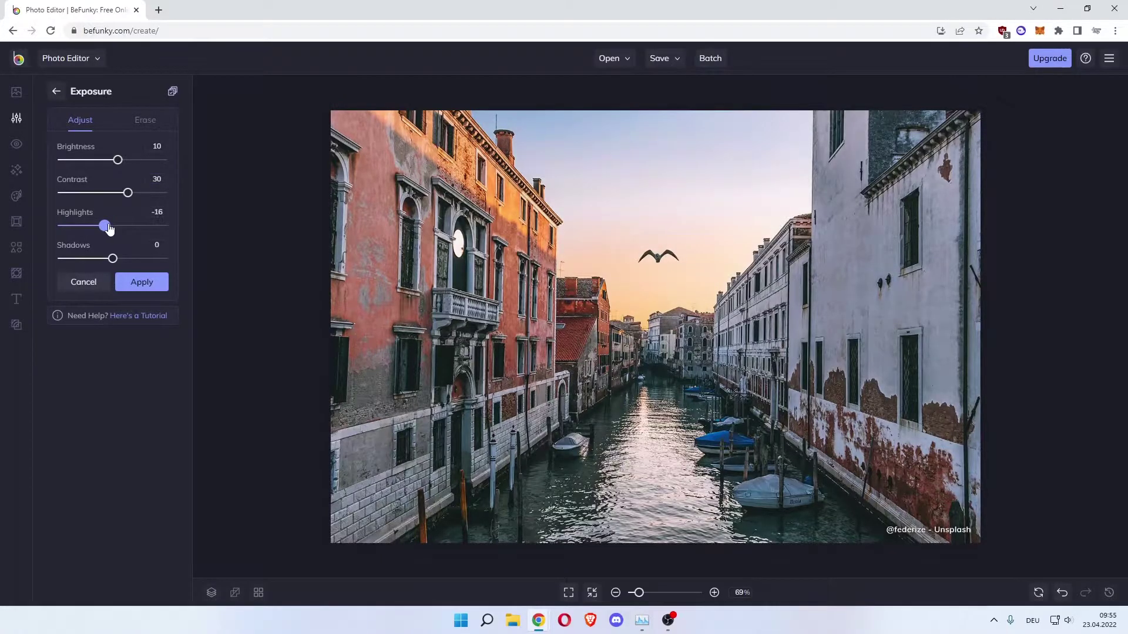
left_click(112, 264)
left_click_drag(115, 264, 109, 262)
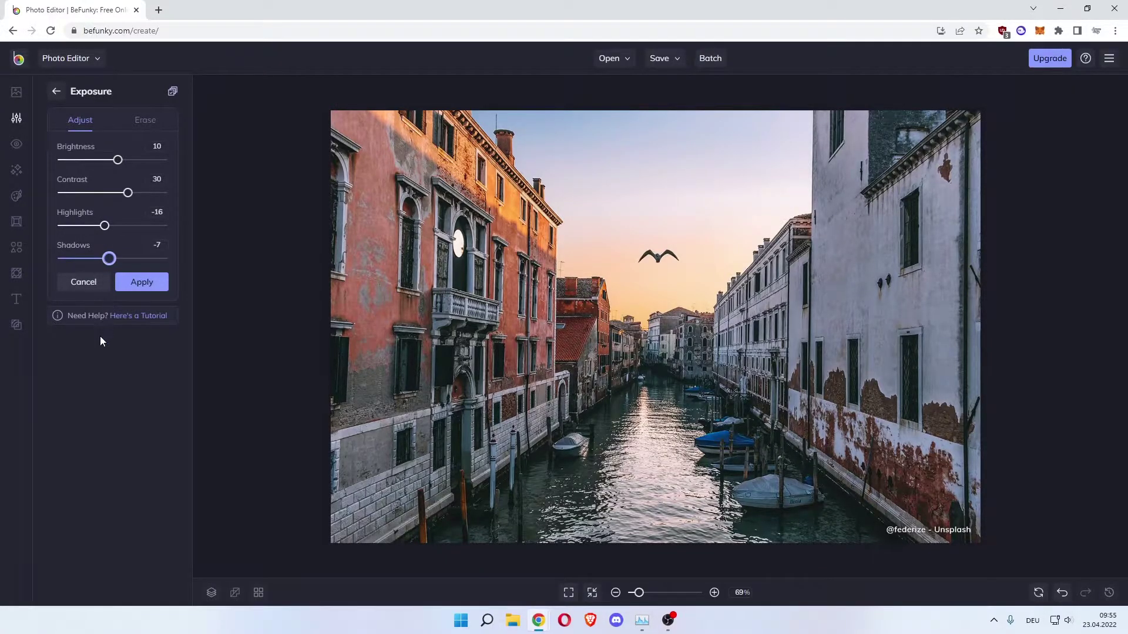
left_click(136, 288)
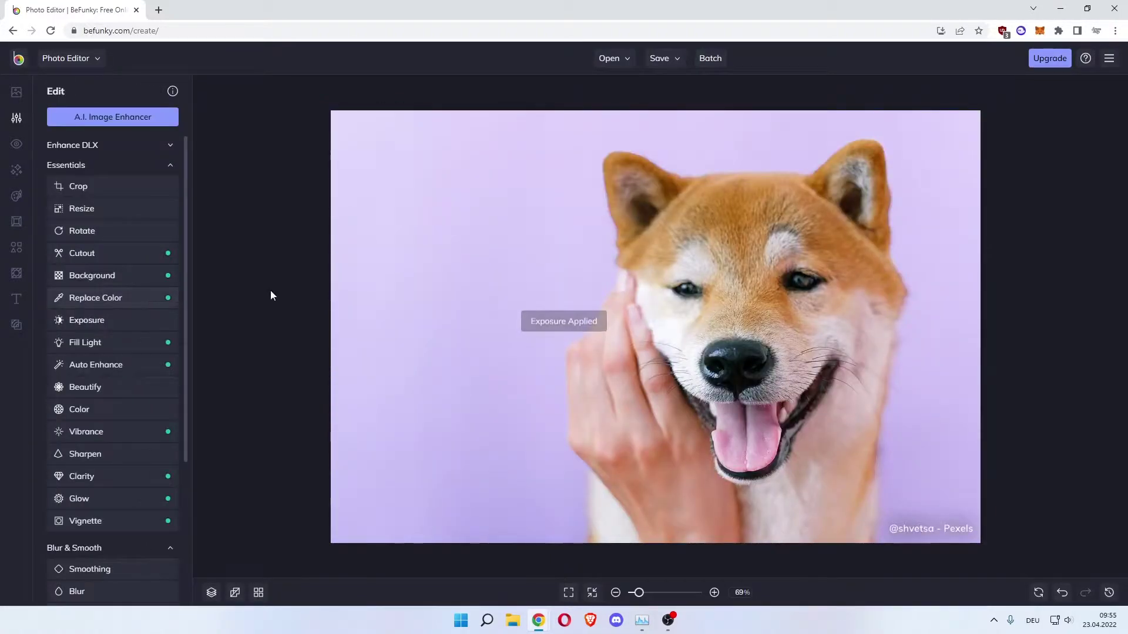
Delete the dog photo layer to reveal the Venice canal photo.
left_click(481, 280)
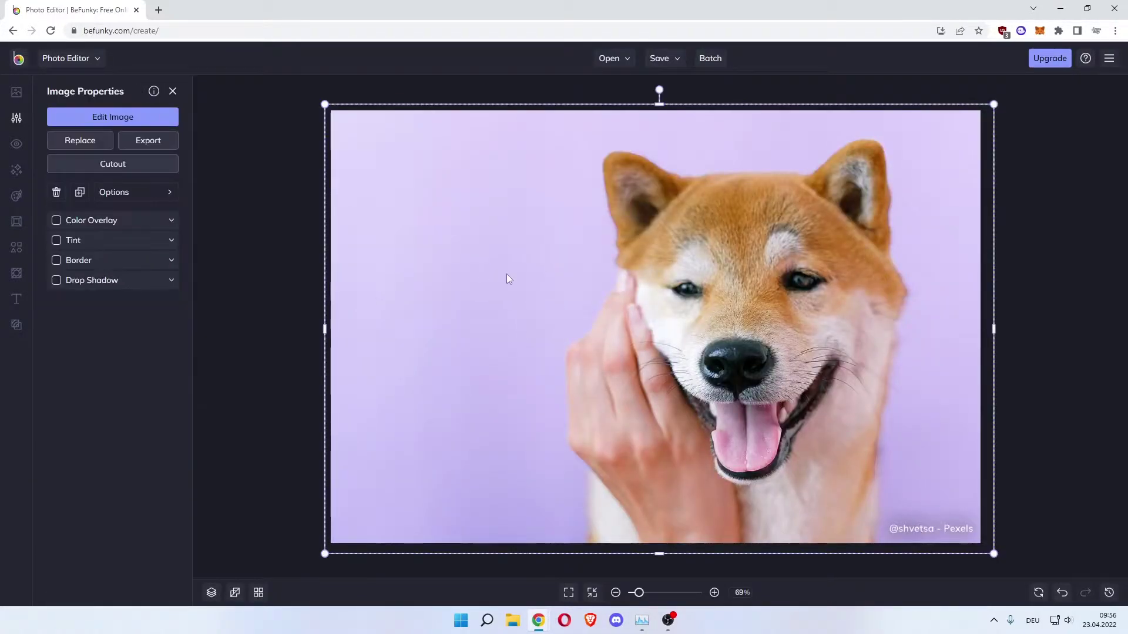
left_click_drag(503, 277, 443, 290)
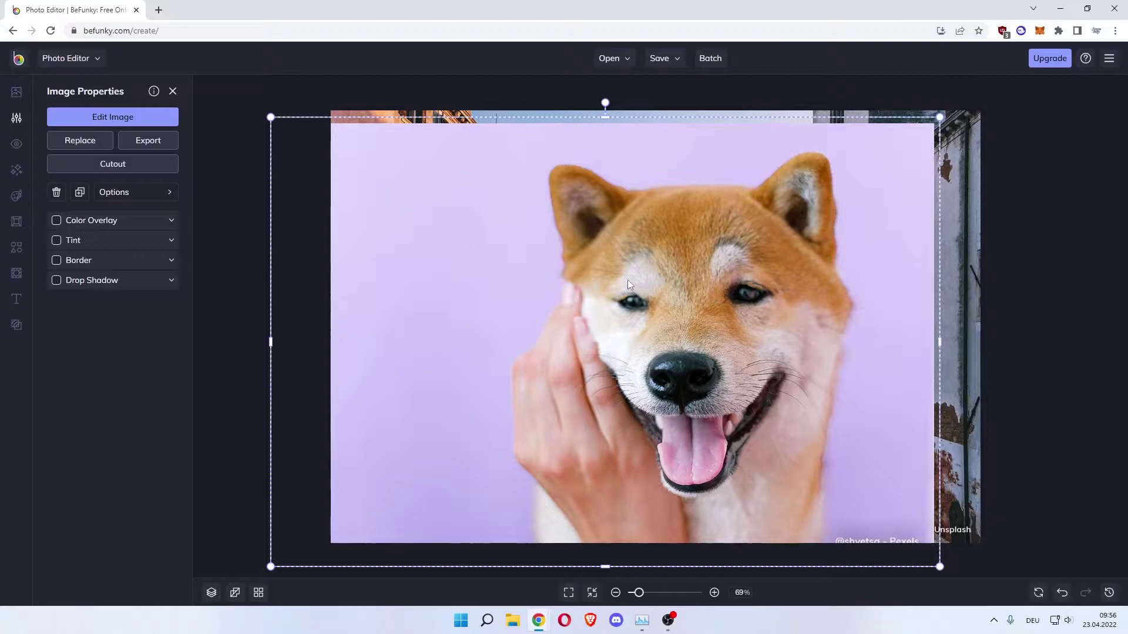
left_click(57, 192)
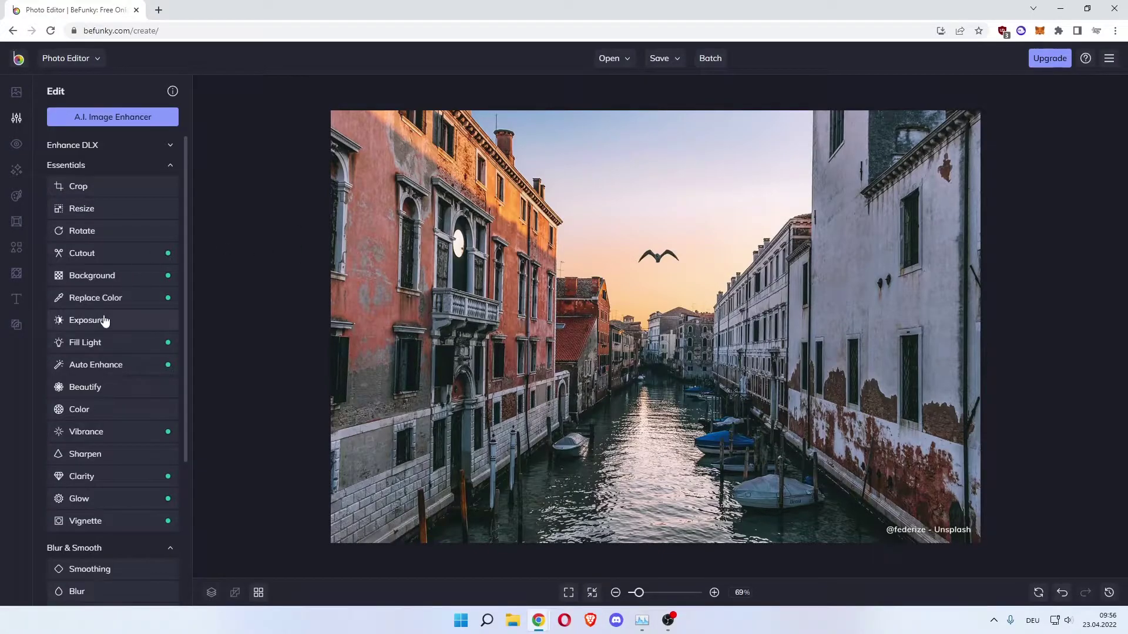
Apply the Beautify effect to the Venice photo with Amount set to 42%.
scroll(107, 320, "down", 1)
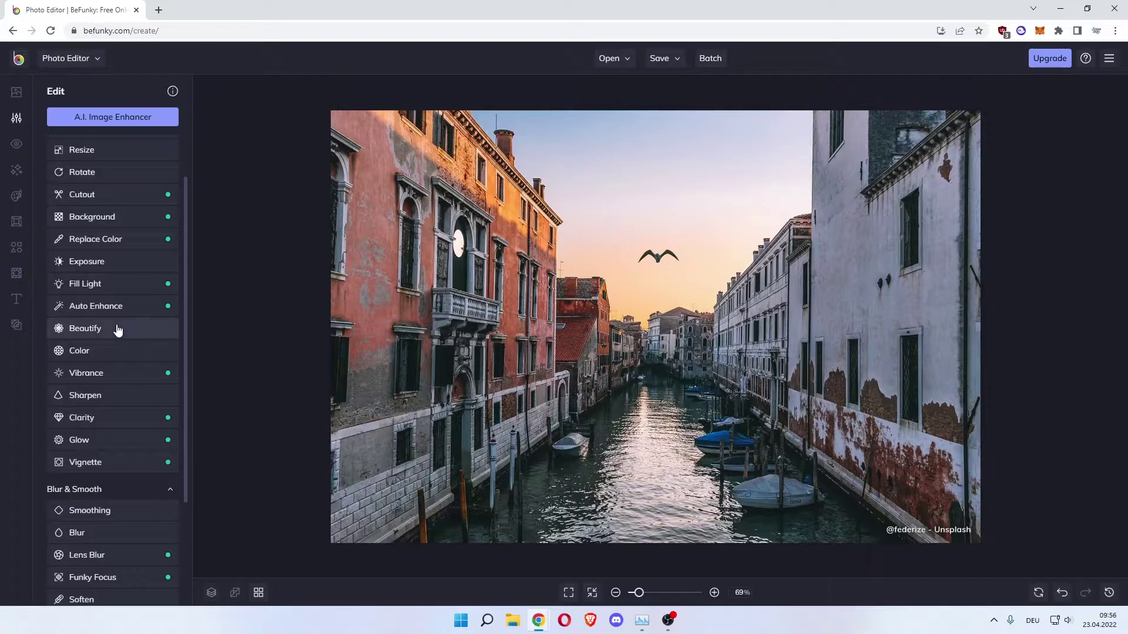
left_click(118, 330)
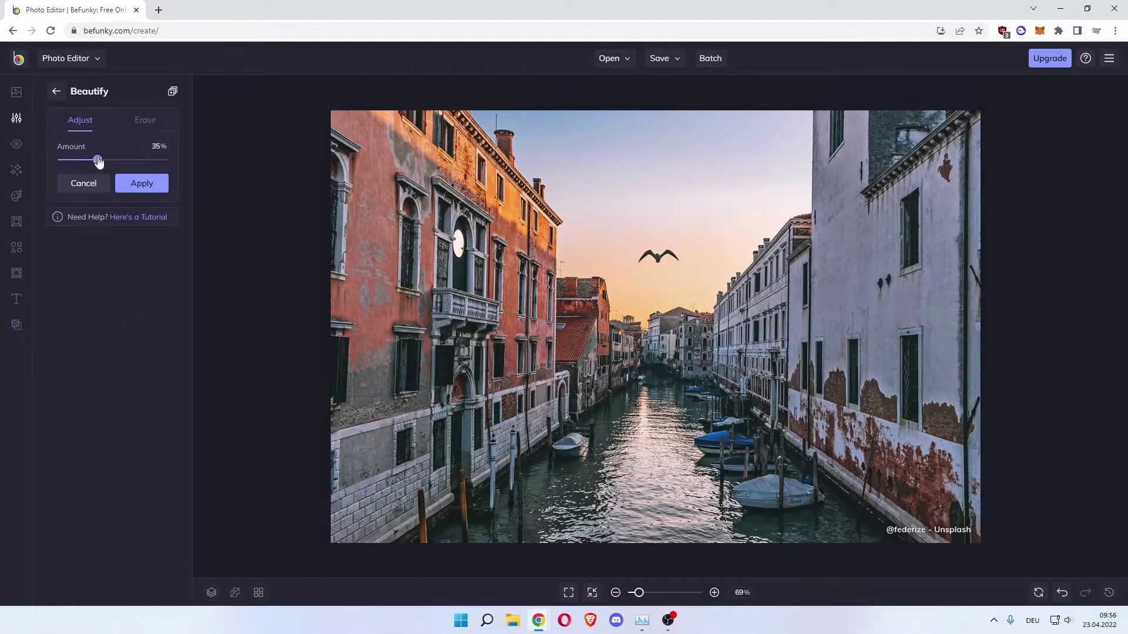
left_click_drag(97, 161, 193, 163)
left_click(157, 185)
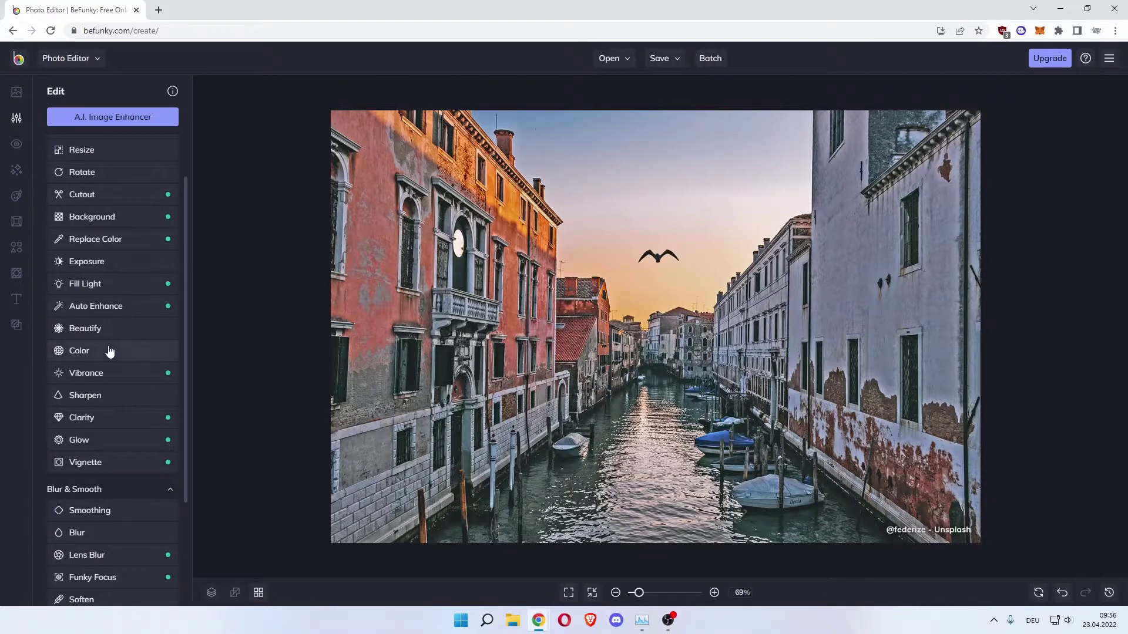
Apply a Color adjustment of Hue 0, Saturation 7 and Temperature 5 to the canal photo.
left_click(110, 351)
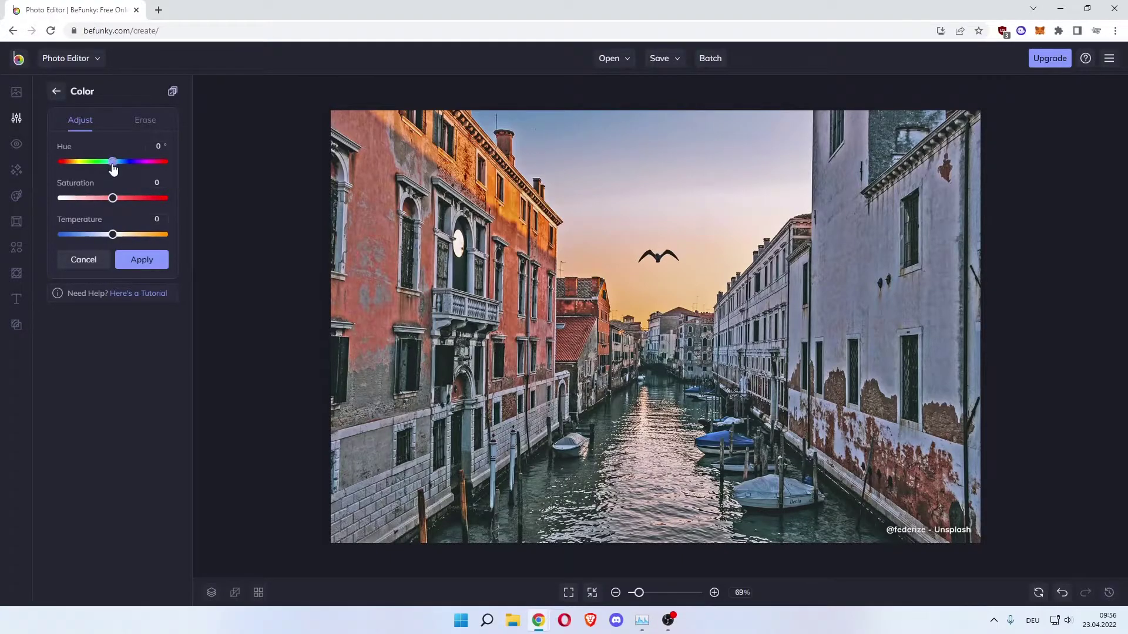
left_click_drag(114, 169, 115, 168)
left_click_drag(115, 203, 103, 234)
left_click_drag(98, 233, 132, 233)
left_click_drag(130, 233, 126, 232)
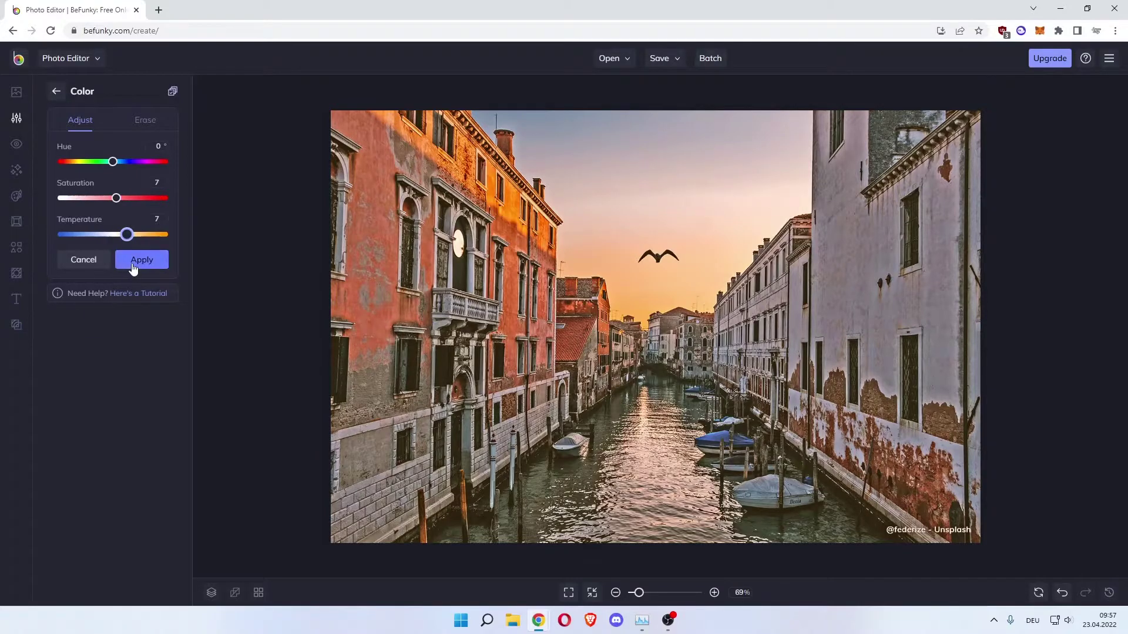
left_click_drag(131, 235, 130, 234)
left_click(130, 262)
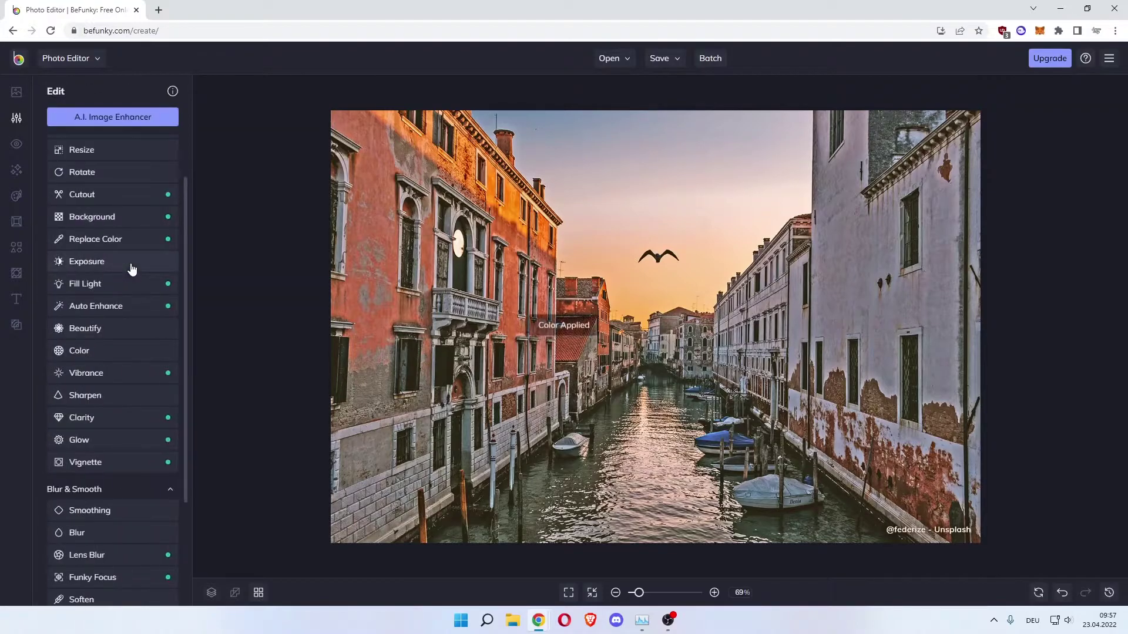
scroll(128, 266, "down", 1)
left_click(114, 335)
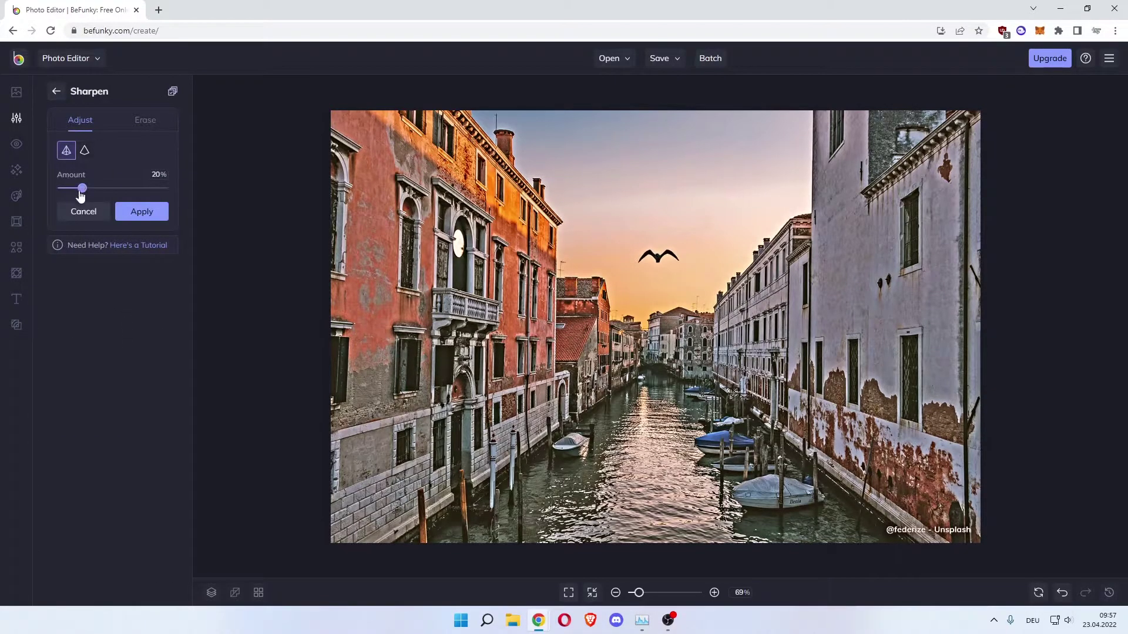
left_click_drag(82, 189, 115, 190)
left_click(94, 215)
scroll(121, 288, "down", 2)
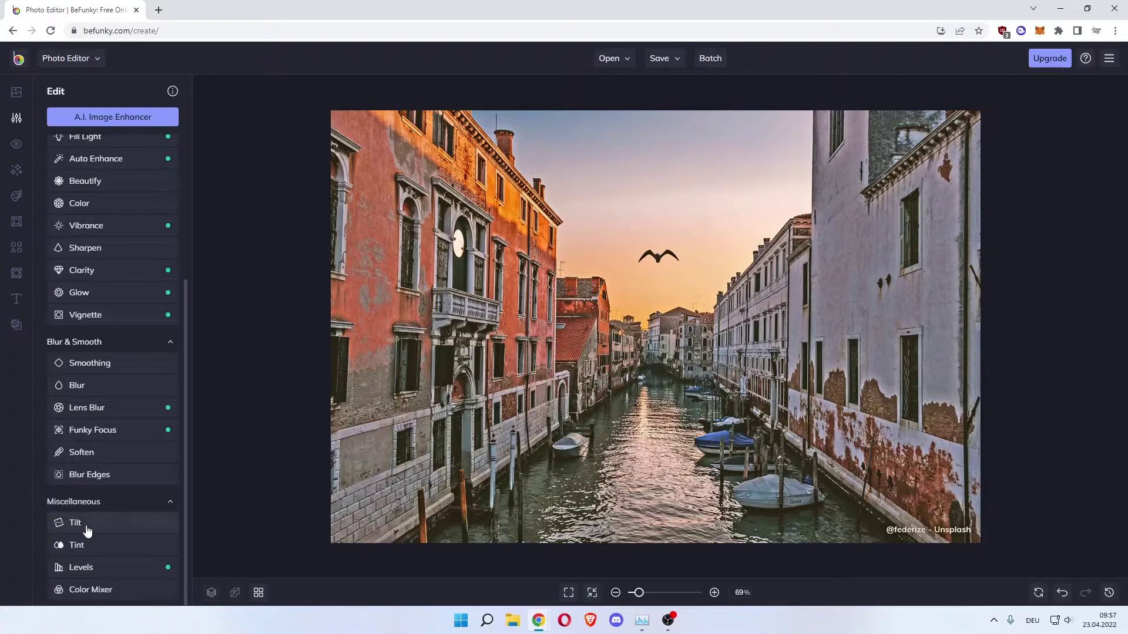
left_click(128, 593)
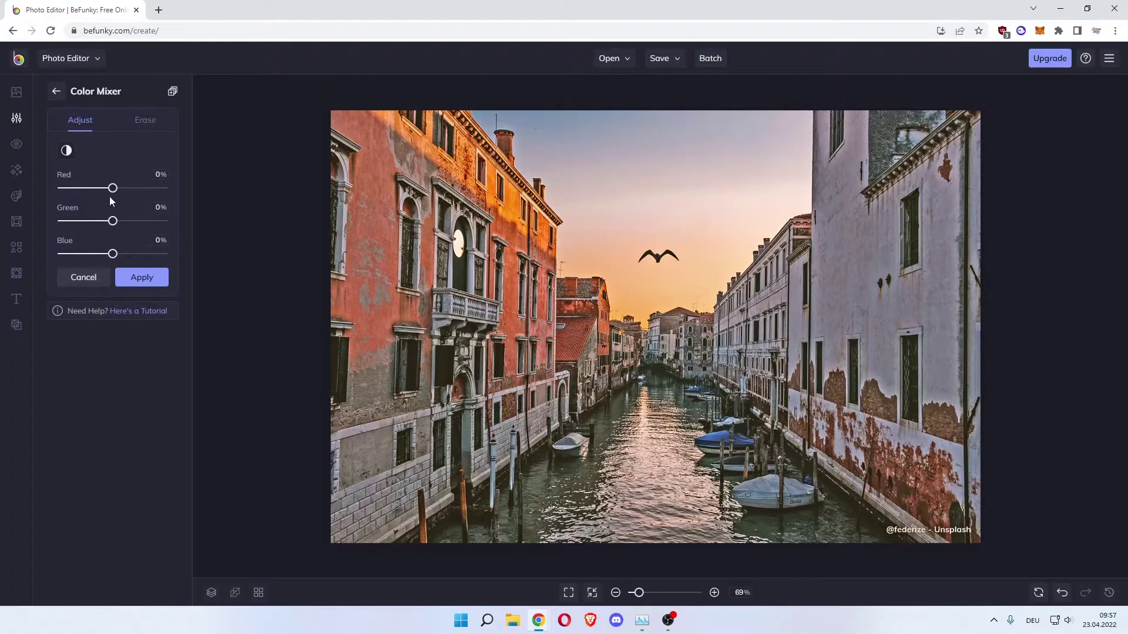
left_click_drag(114, 194, 140, 259)
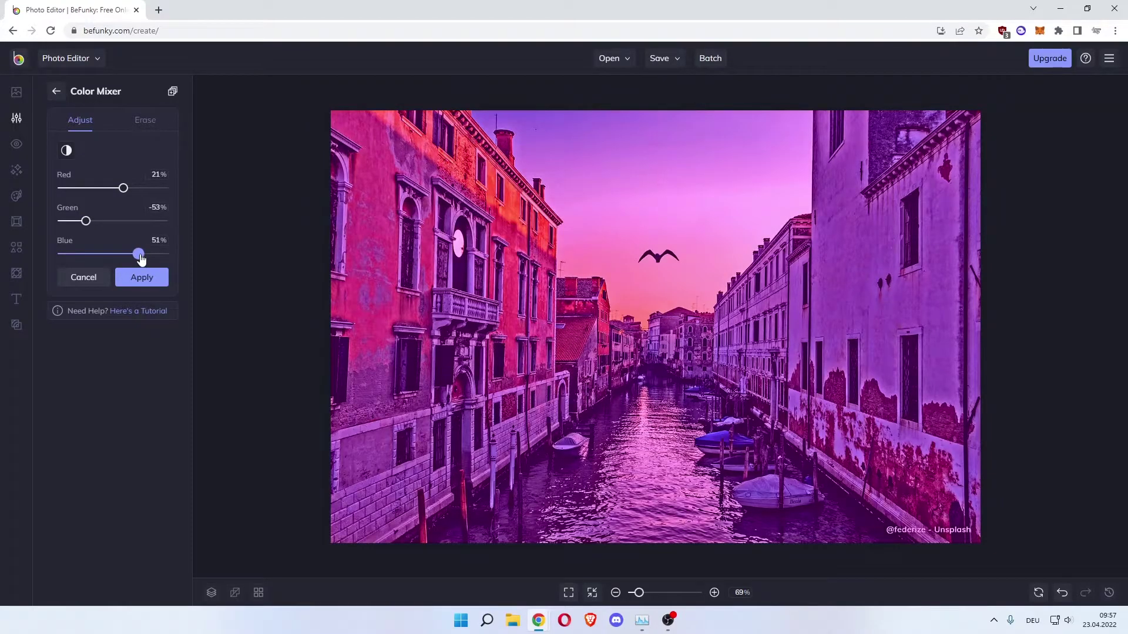
left_click(83, 276)
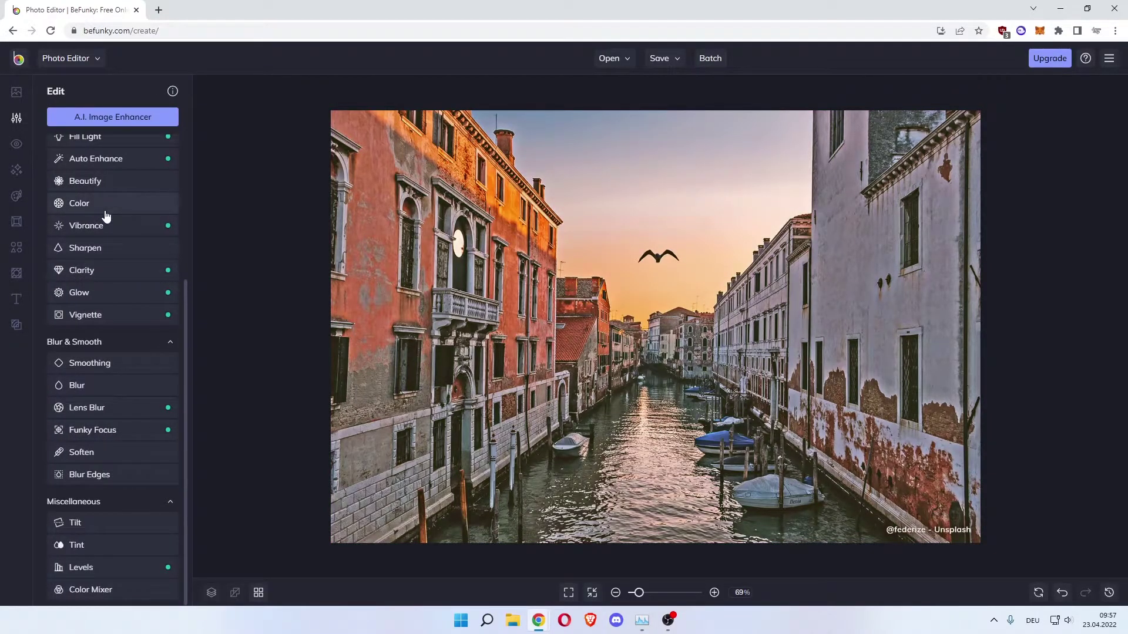
Show the Touch Up tools and try Blemish Fix, exiting without changes.
left_click(16, 147)
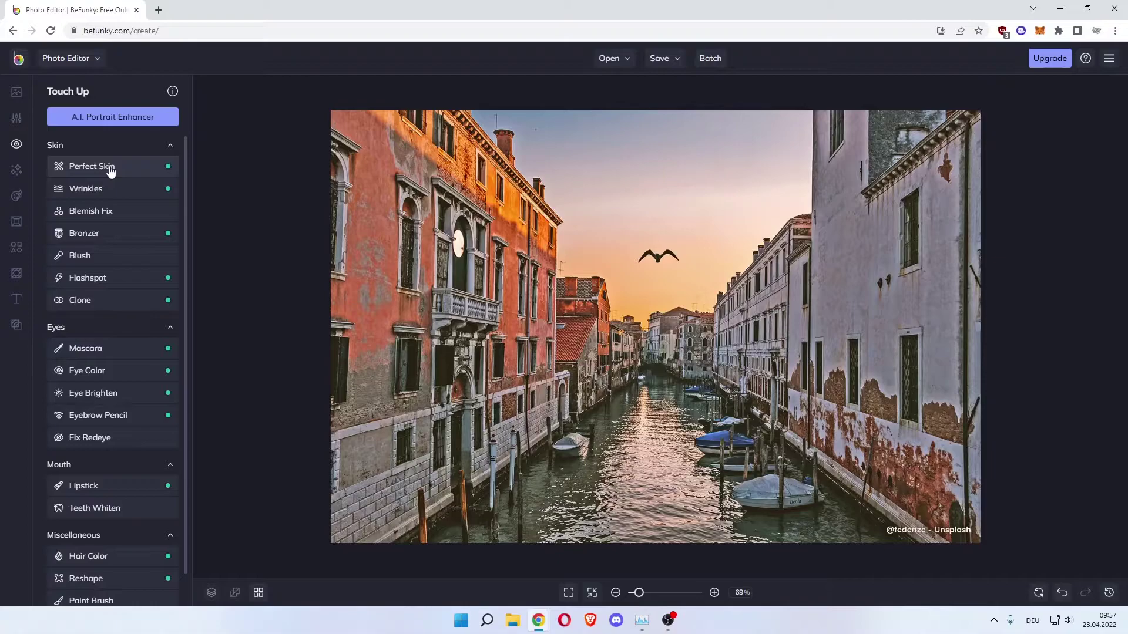
left_click(93, 213)
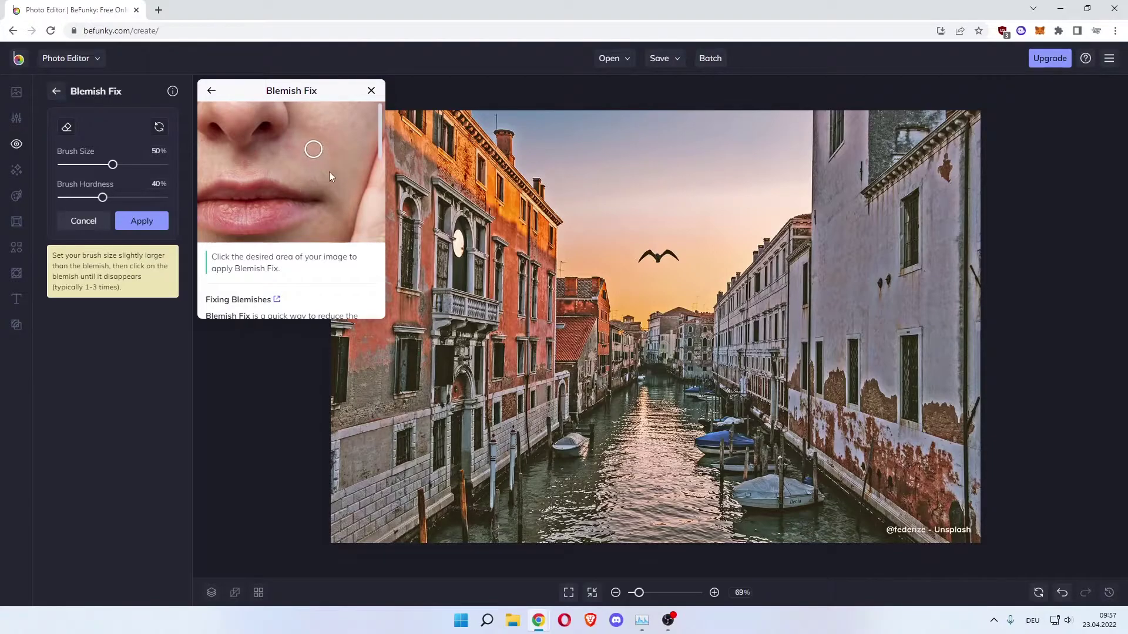
left_click(369, 92)
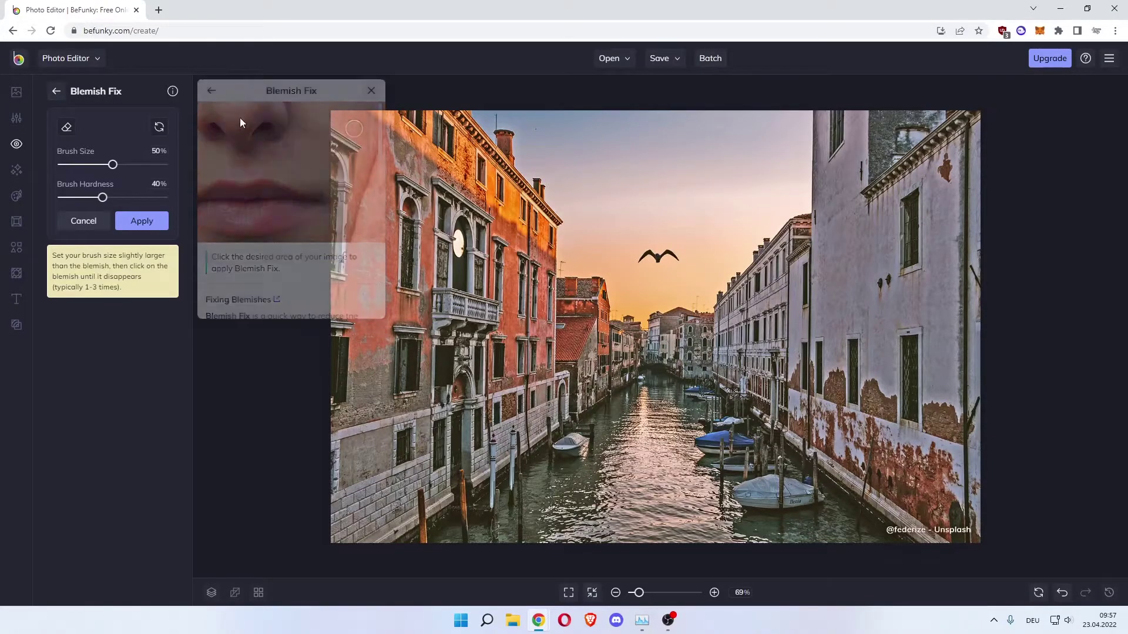
left_click(75, 223)
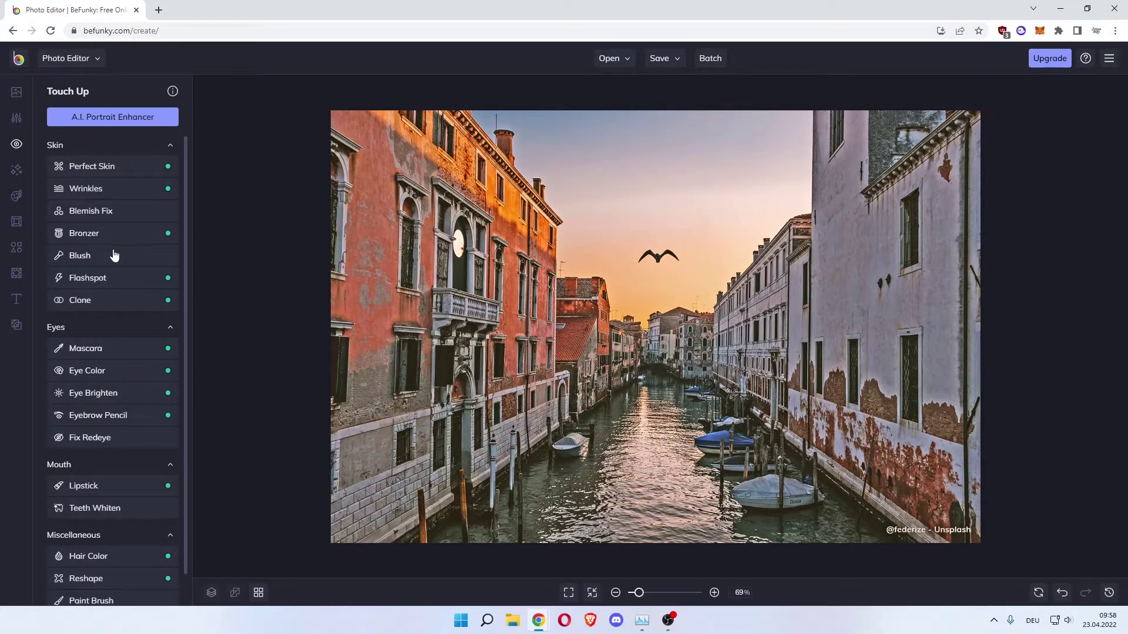
Try Teeth Whiten, then return to the Touch Up list with the photo unchanged.
scroll(109, 255, "down", 1)
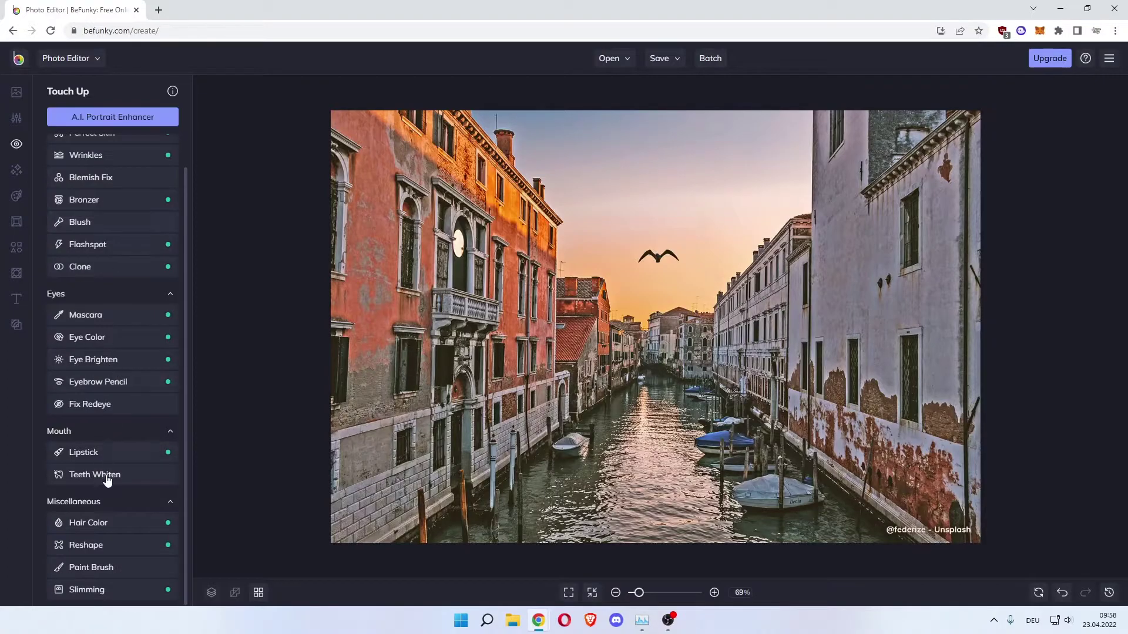
left_click(78, 479)
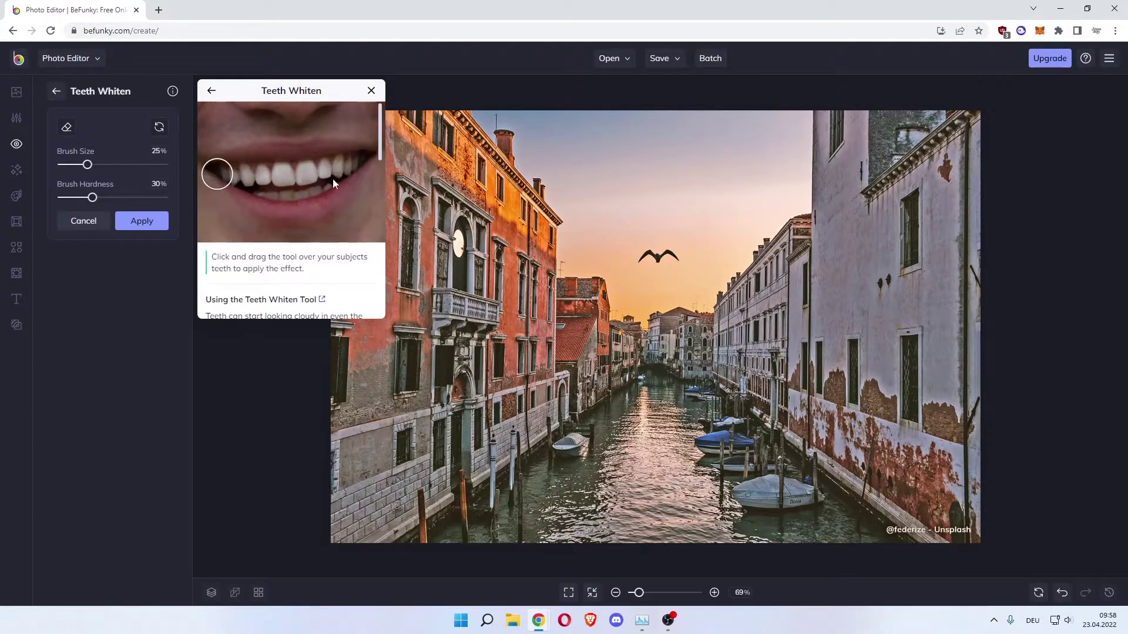
left_click(372, 91)
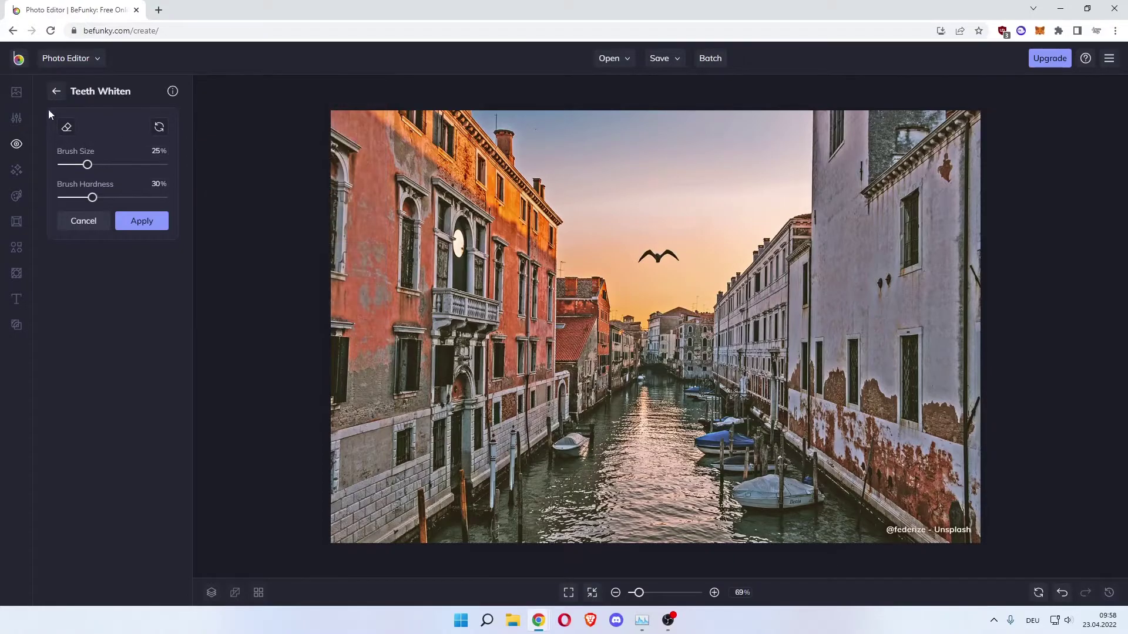
left_click(56, 91)
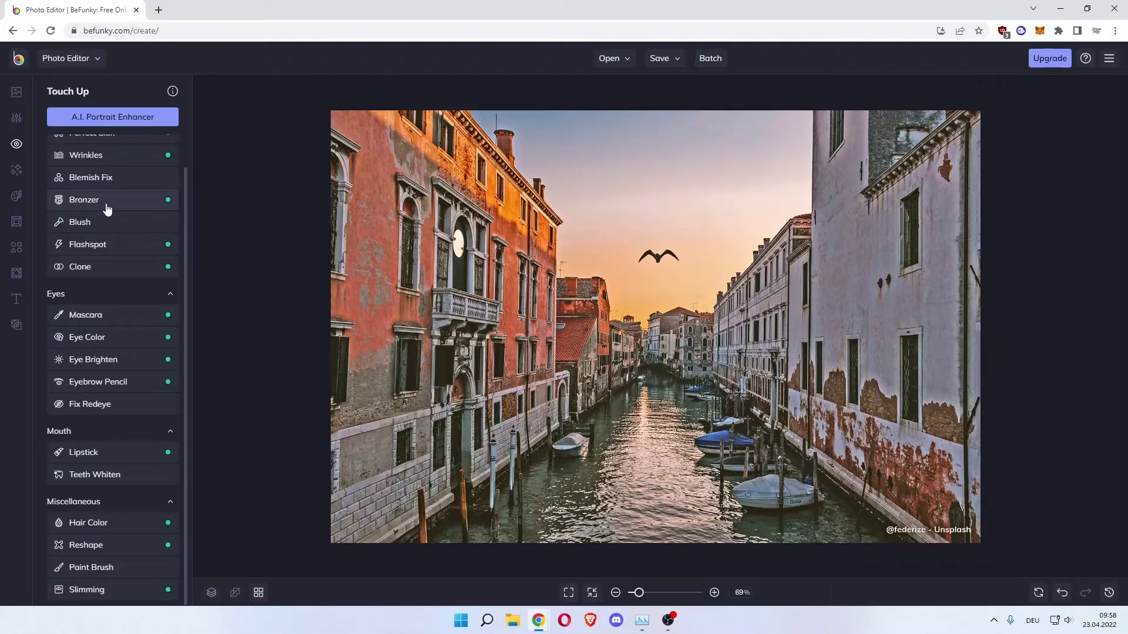
Preview the Warmer Tones 7 effect on the canal photo and cancel it.
left_click(15, 170)
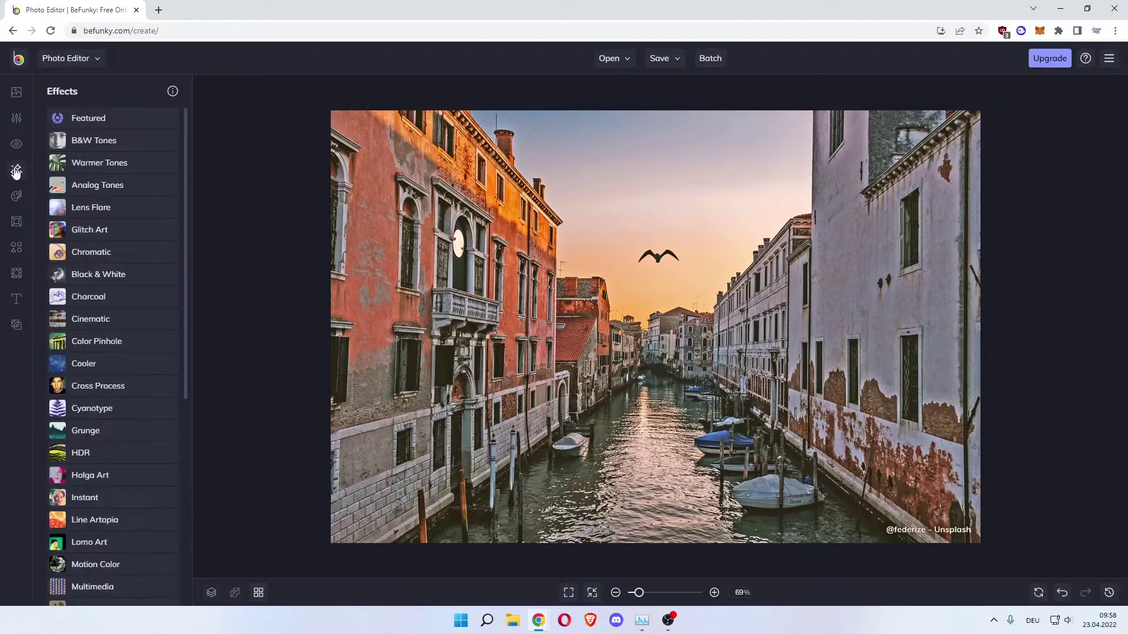
left_click(120, 169)
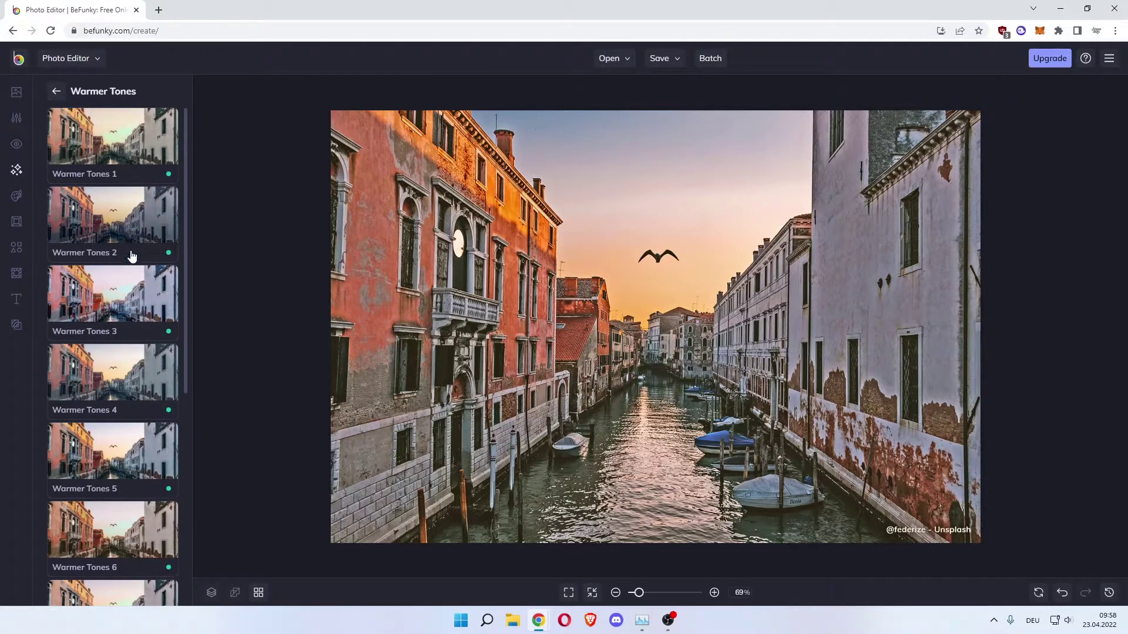
scroll(118, 364, "down", 2)
left_click(112, 480)
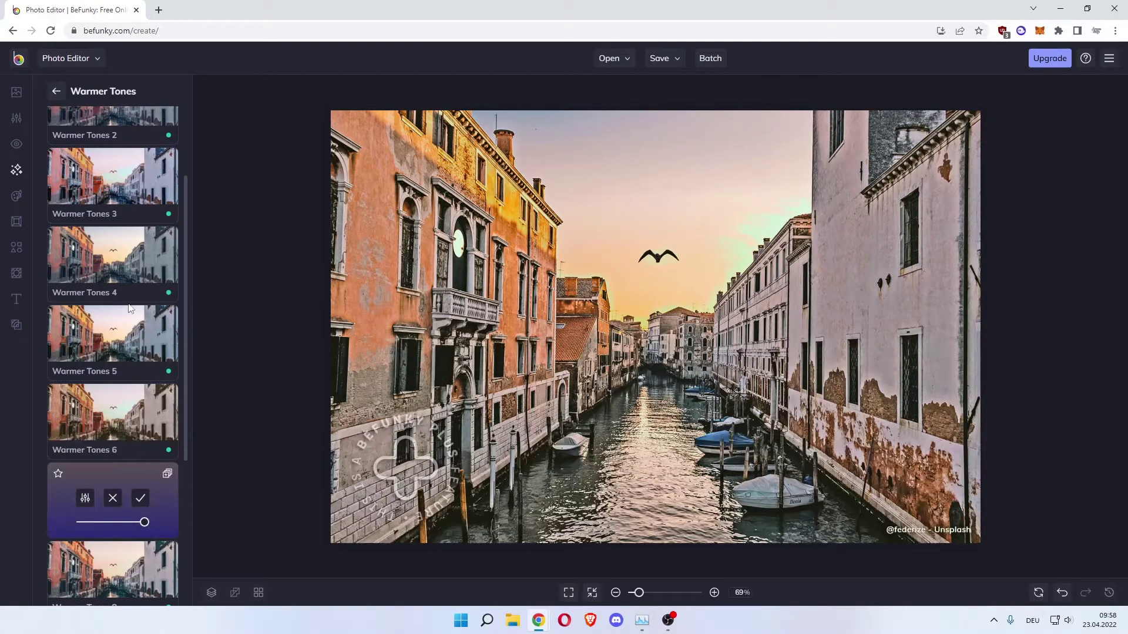
left_click(112, 498)
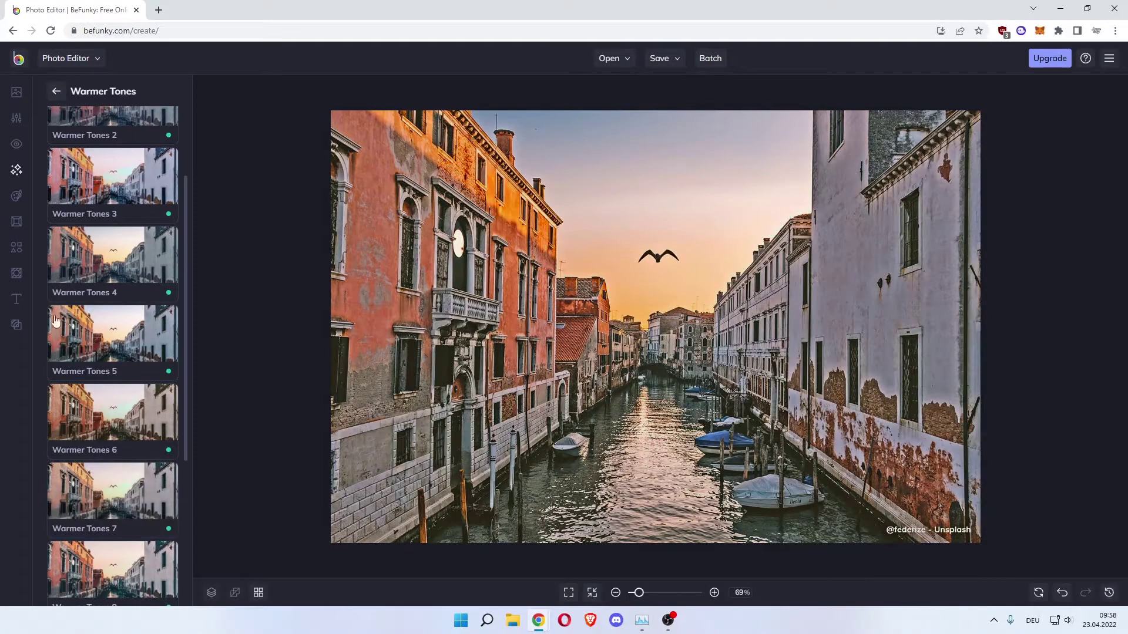
scroll(115, 247, "down", 4)
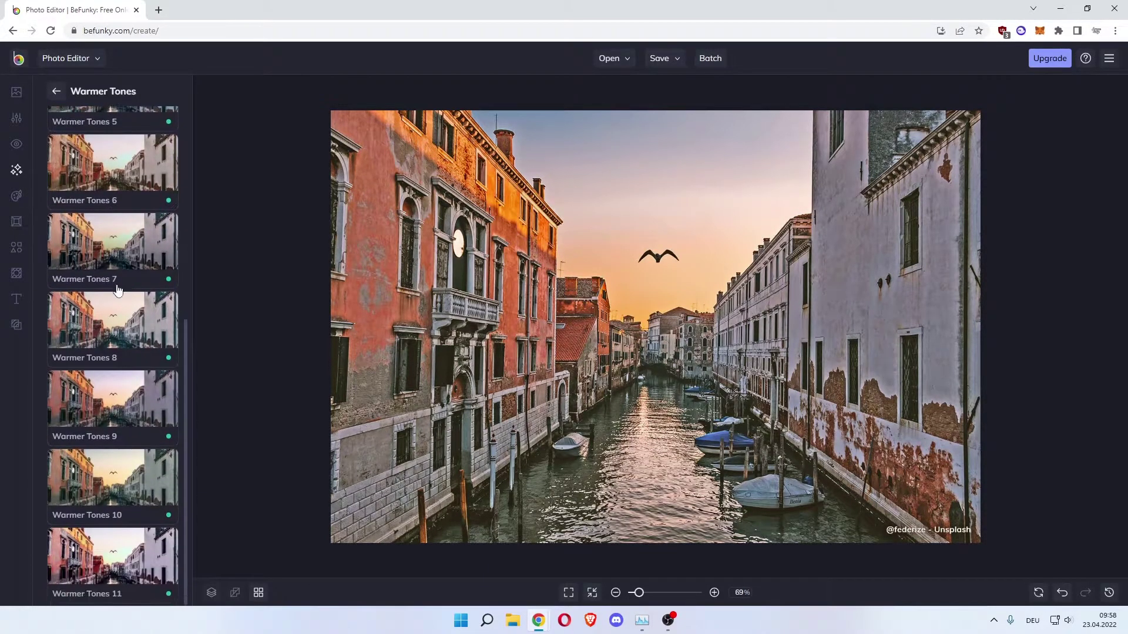
scroll(121, 440, "up", 5)
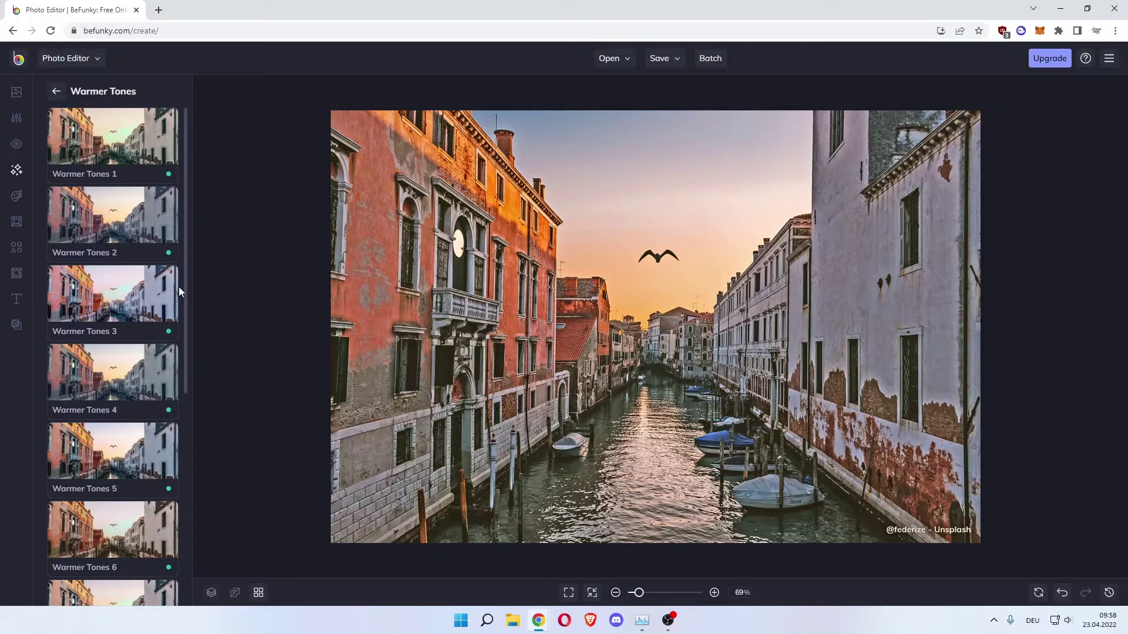
Preview Underpainting 1 from the Artsy effects and cancel it.
left_click(17, 197)
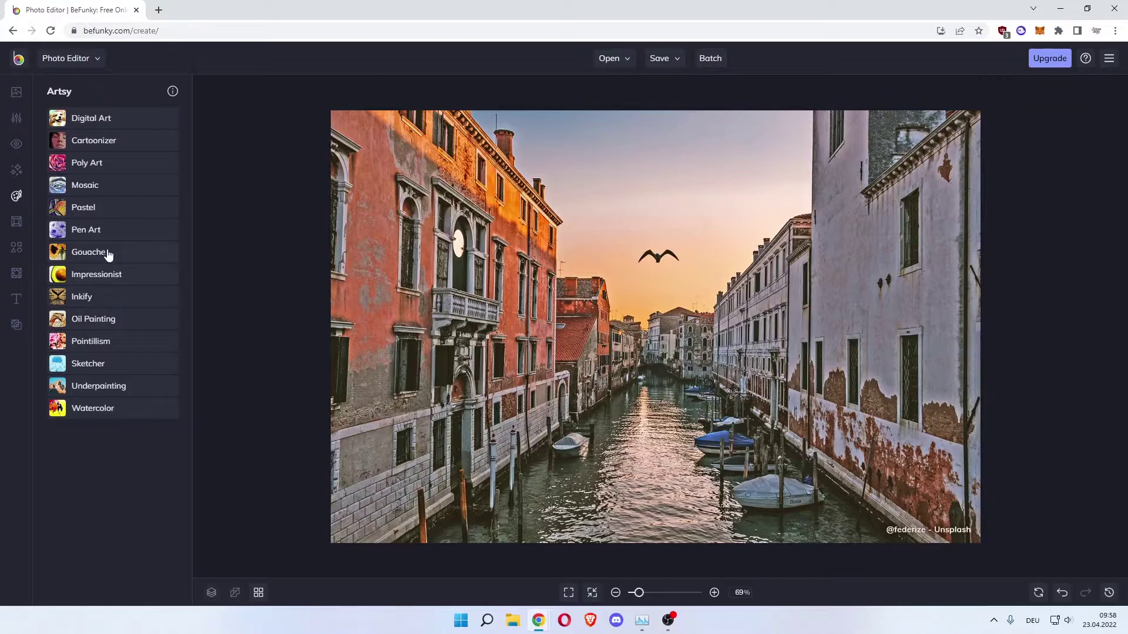
left_click(99, 387)
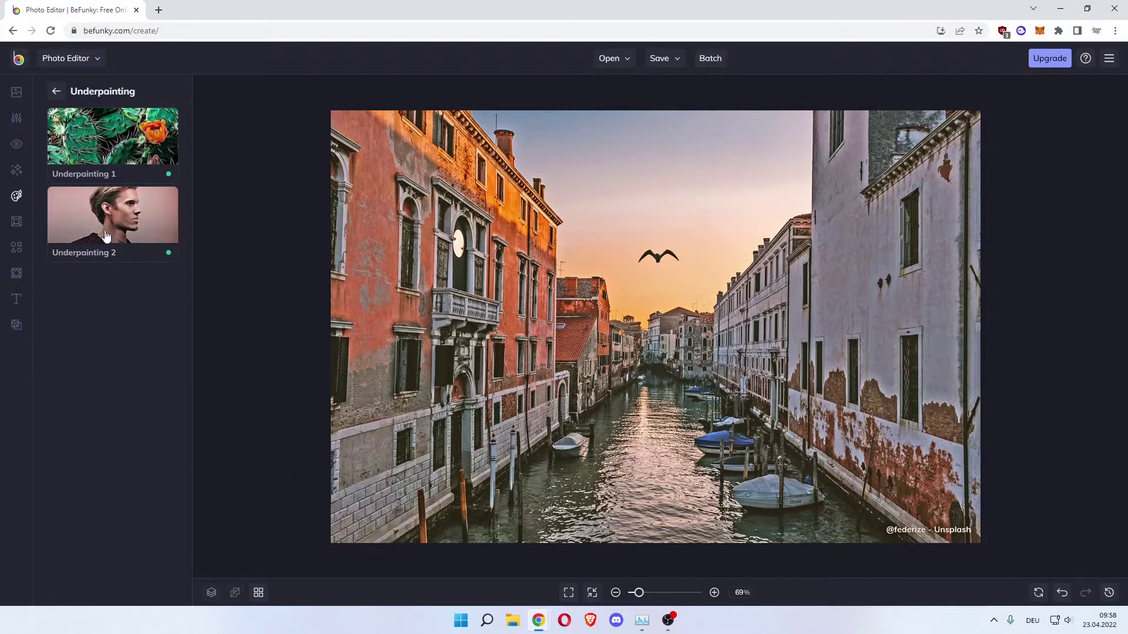
left_click(111, 140)
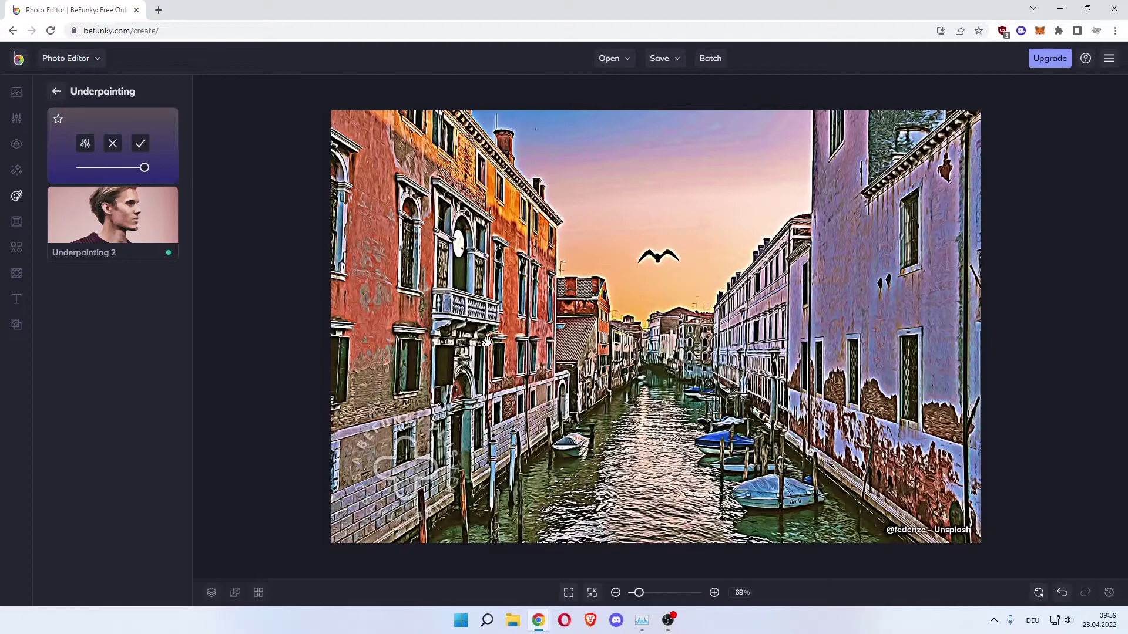
left_click(113, 144)
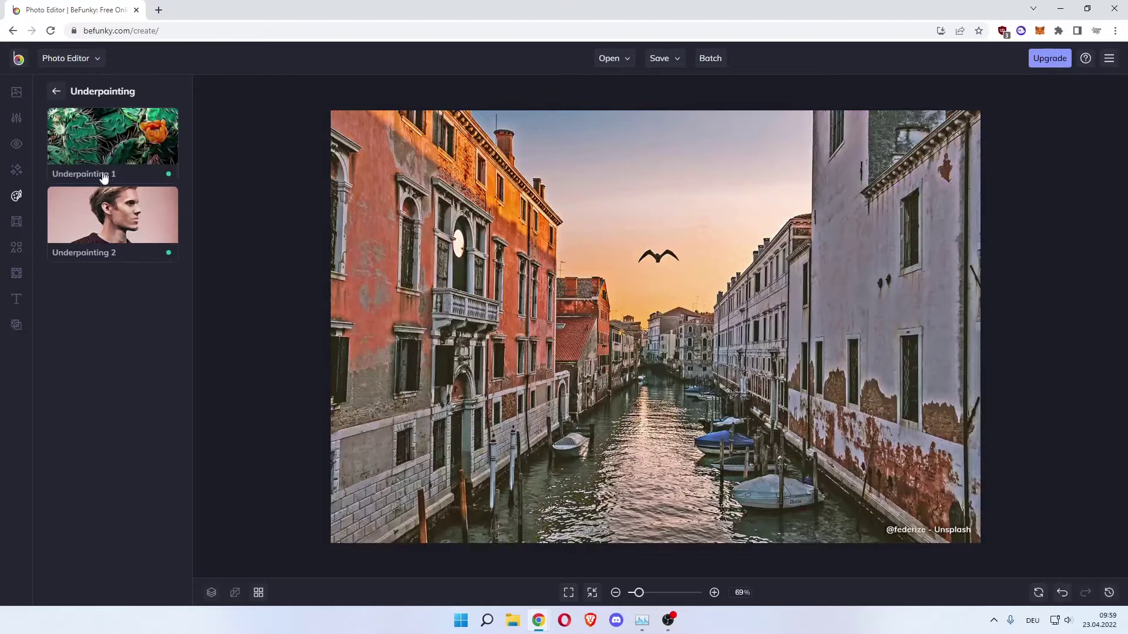
Preview Poly Art DLX 1 on the canal photo and cancel it.
left_click(17, 197)
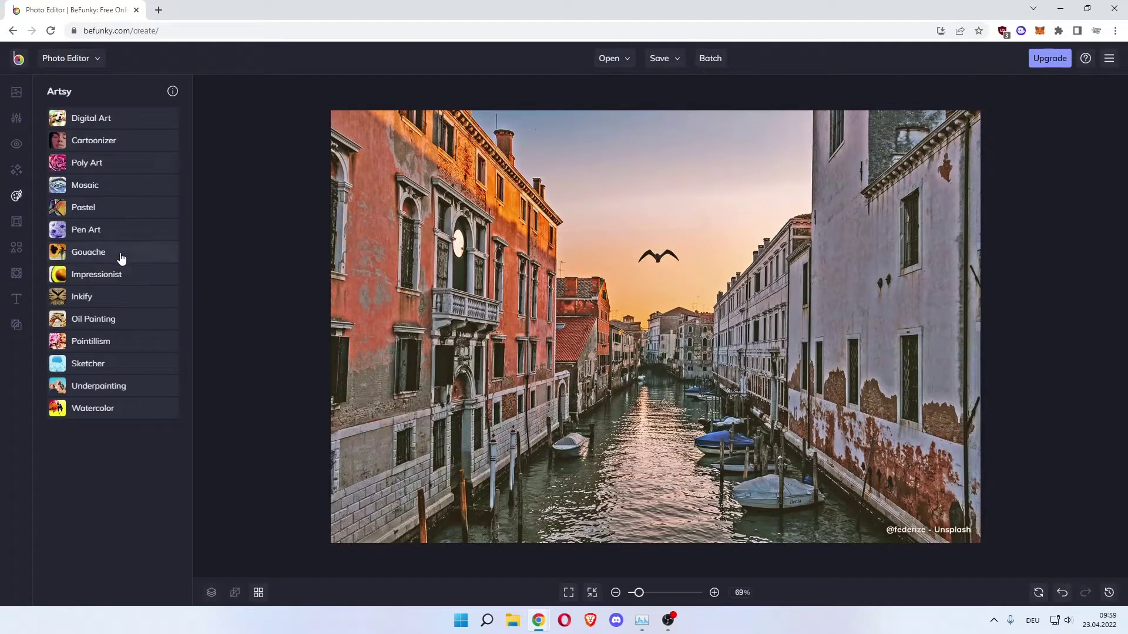
left_click(111, 169)
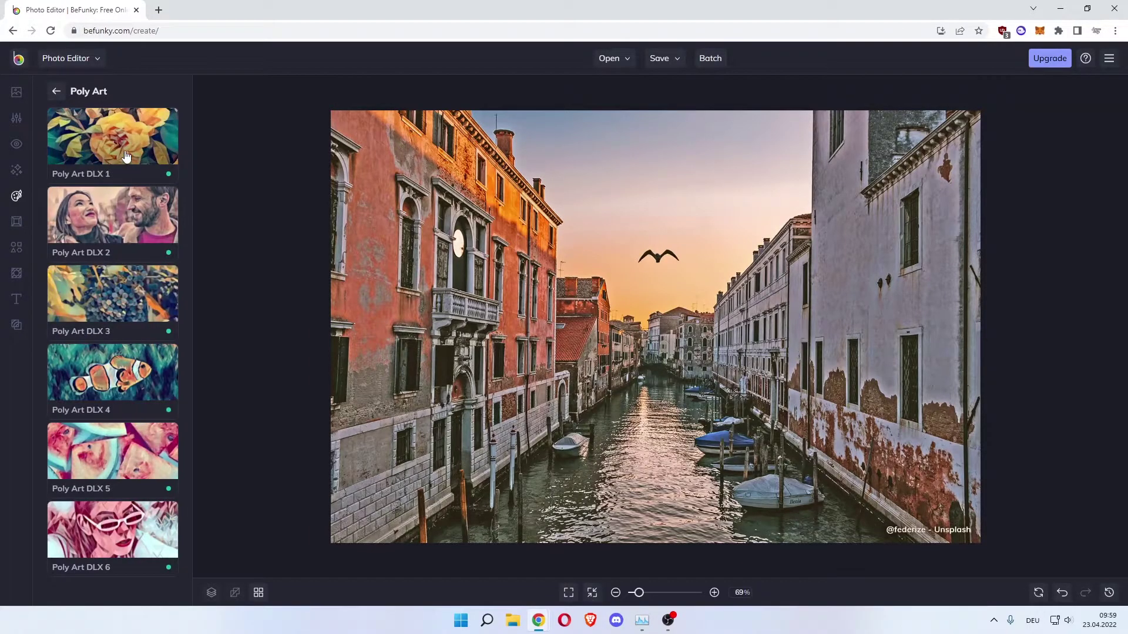
left_click(124, 155)
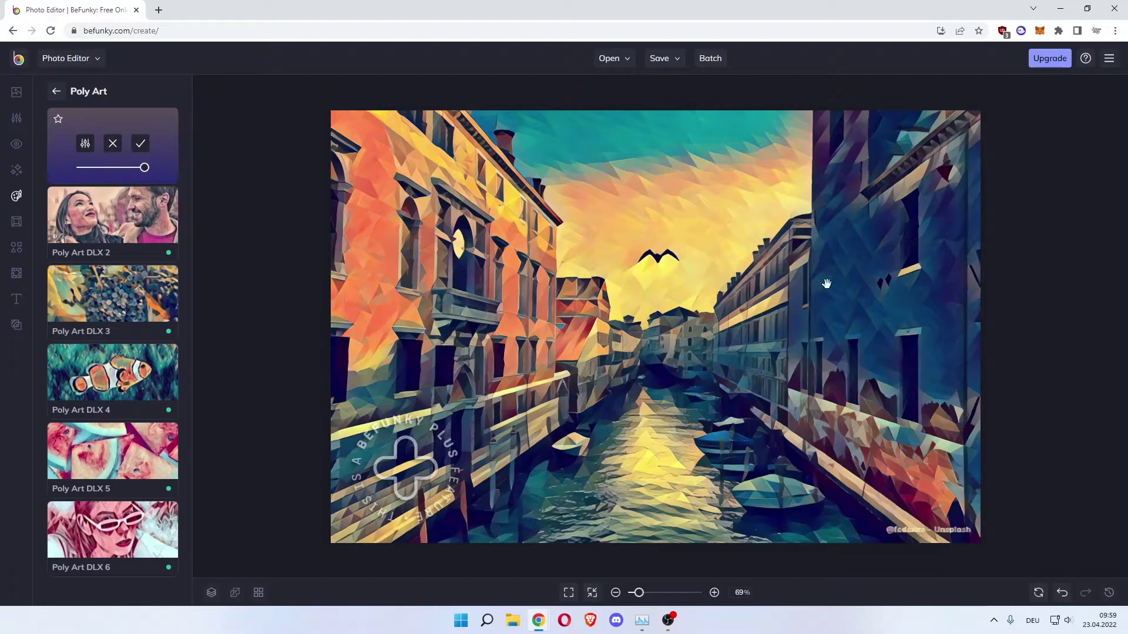
left_click(113, 143)
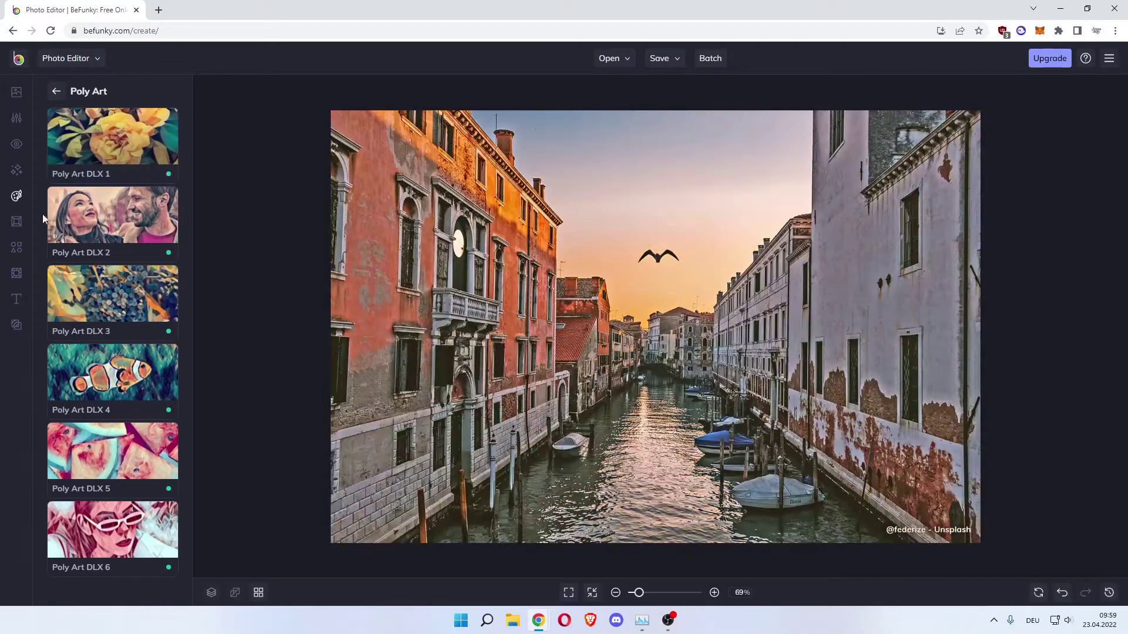
Swap the trial border frame for the Decorative 1 white ornamental corner frame.
left_click(19, 225)
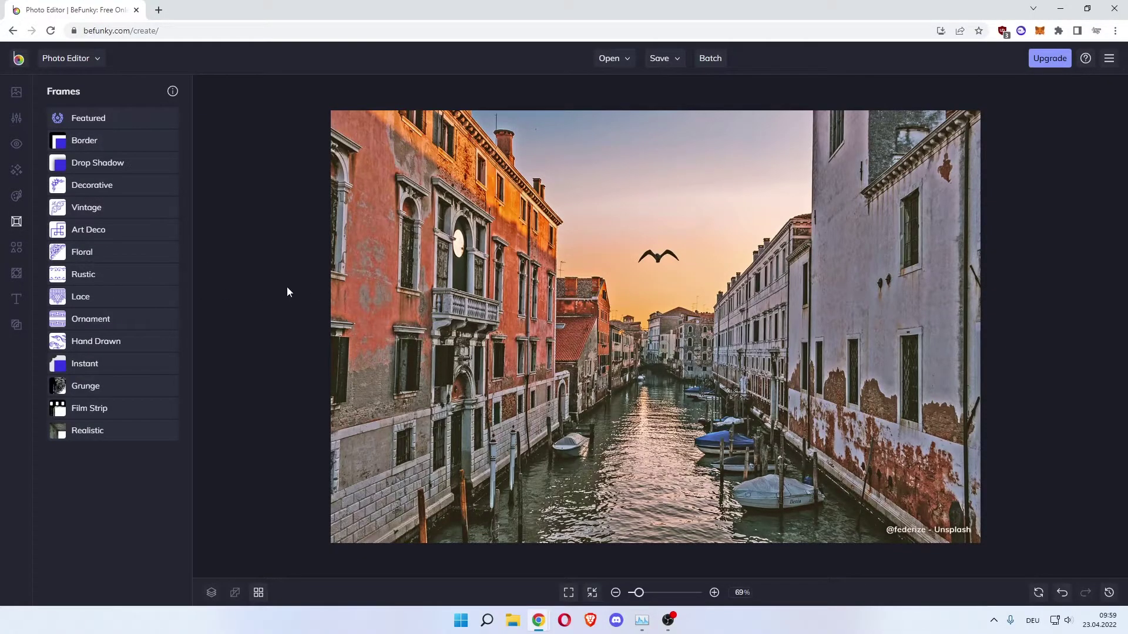
left_click(109, 144)
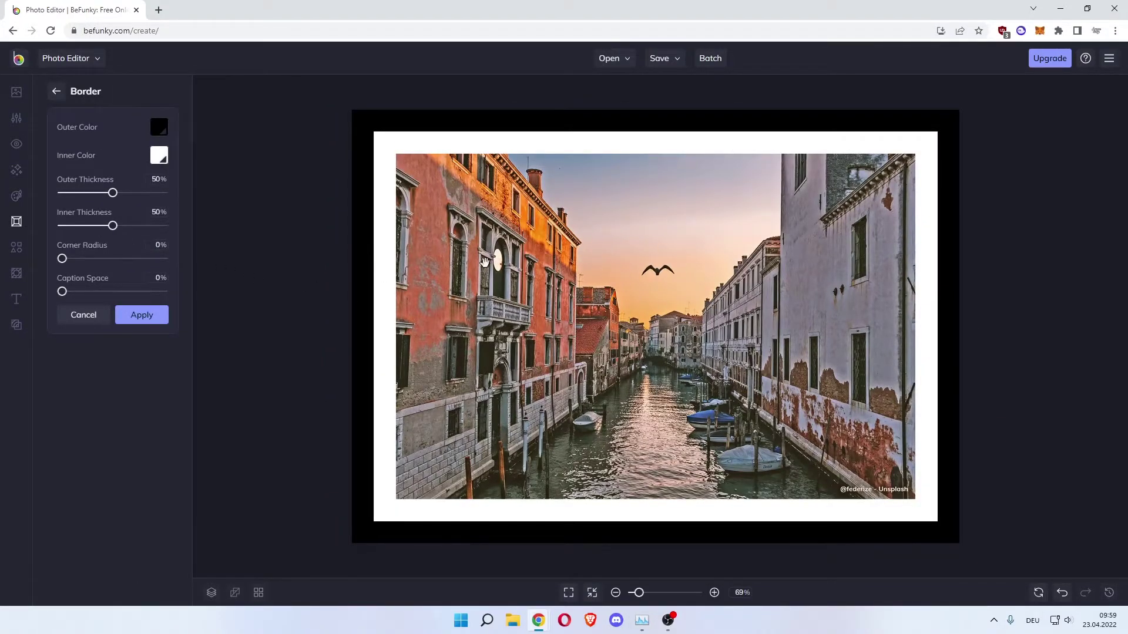
left_click(95, 320)
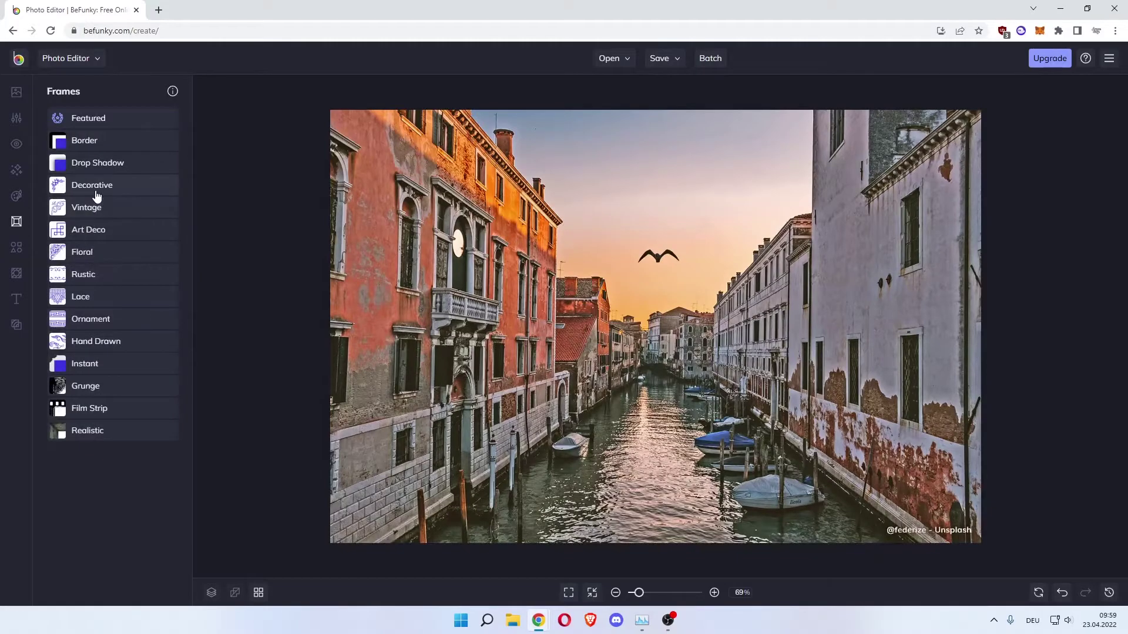
left_click(97, 196)
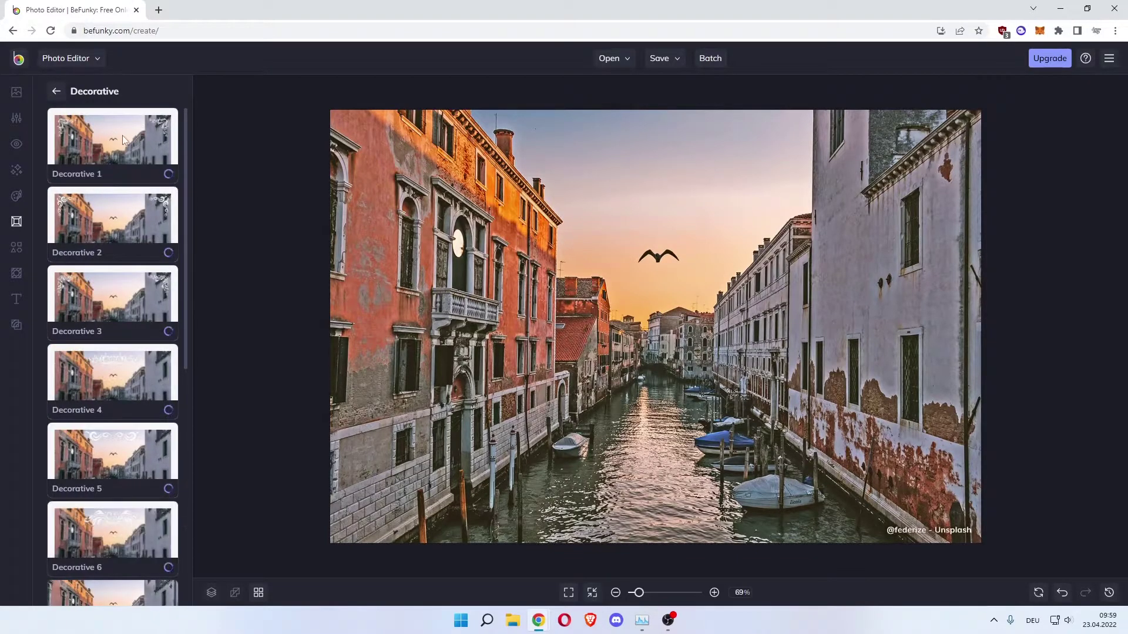
left_click(115, 150)
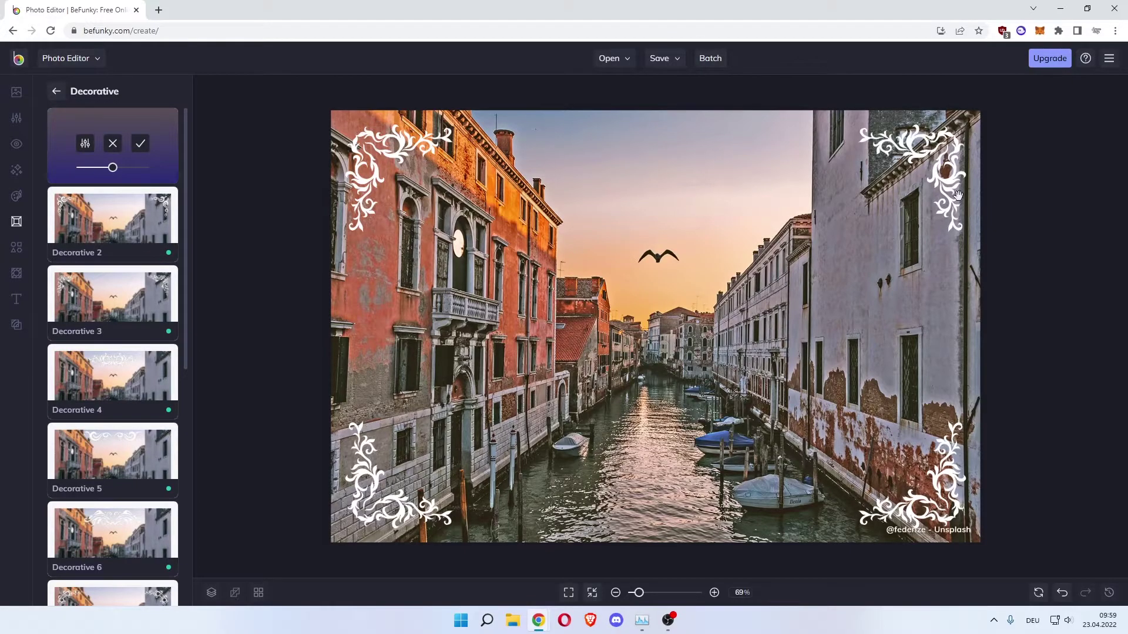
Remove the decorative frame and add an arrow graphic, moved and rotated to point up-right.
left_click(113, 144)
left_click(18, 247)
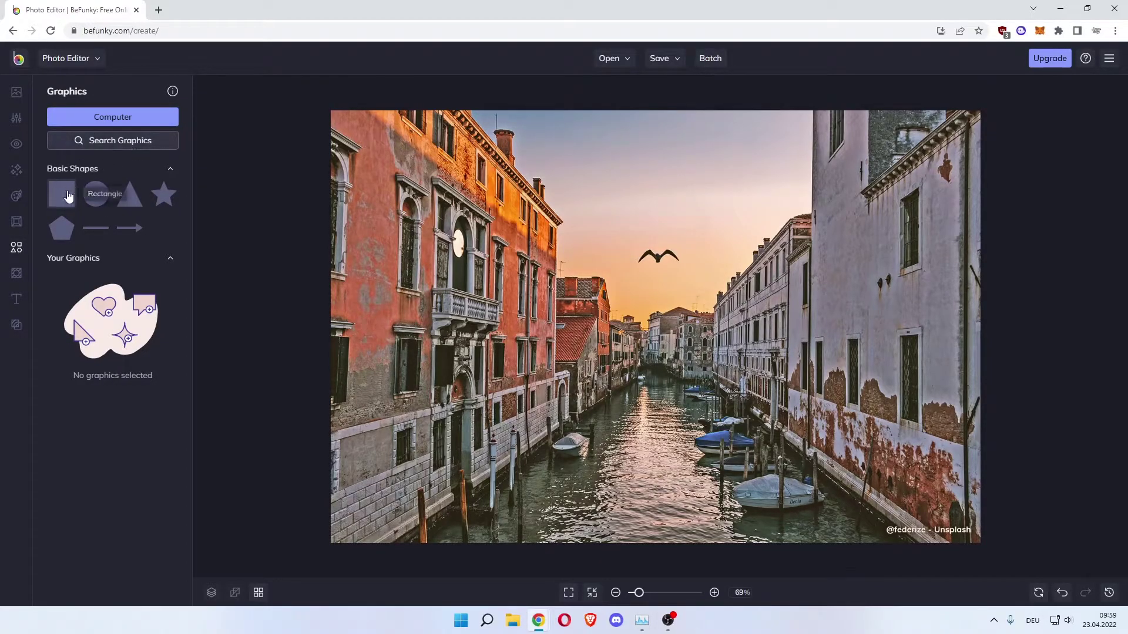
left_click(133, 233)
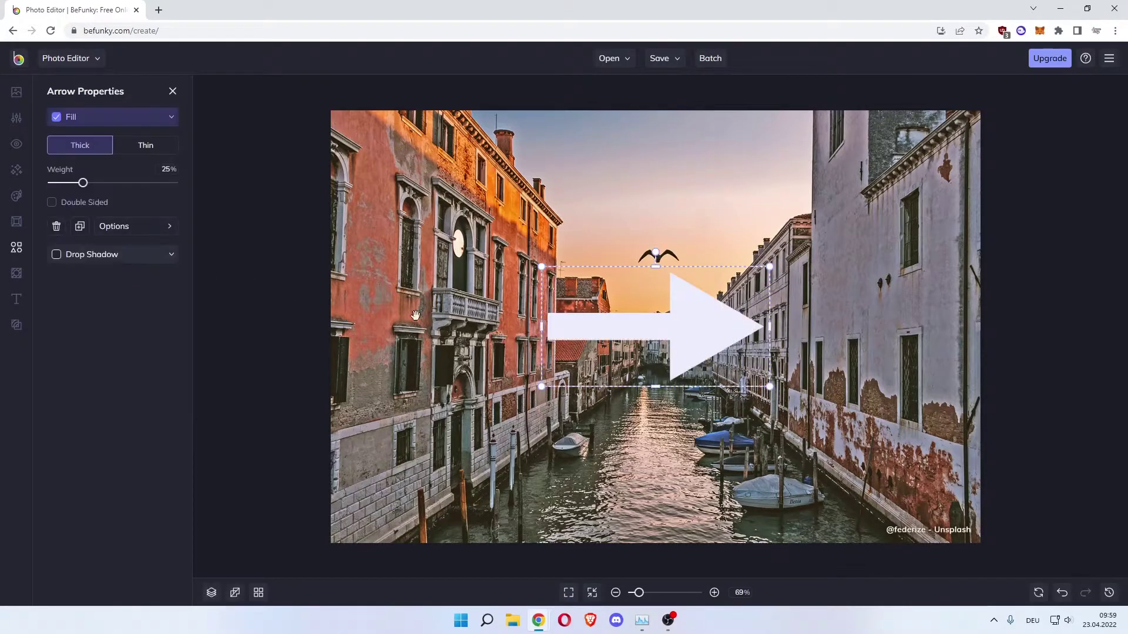
left_click_drag(601, 319, 500, 354)
left_click(680, 291)
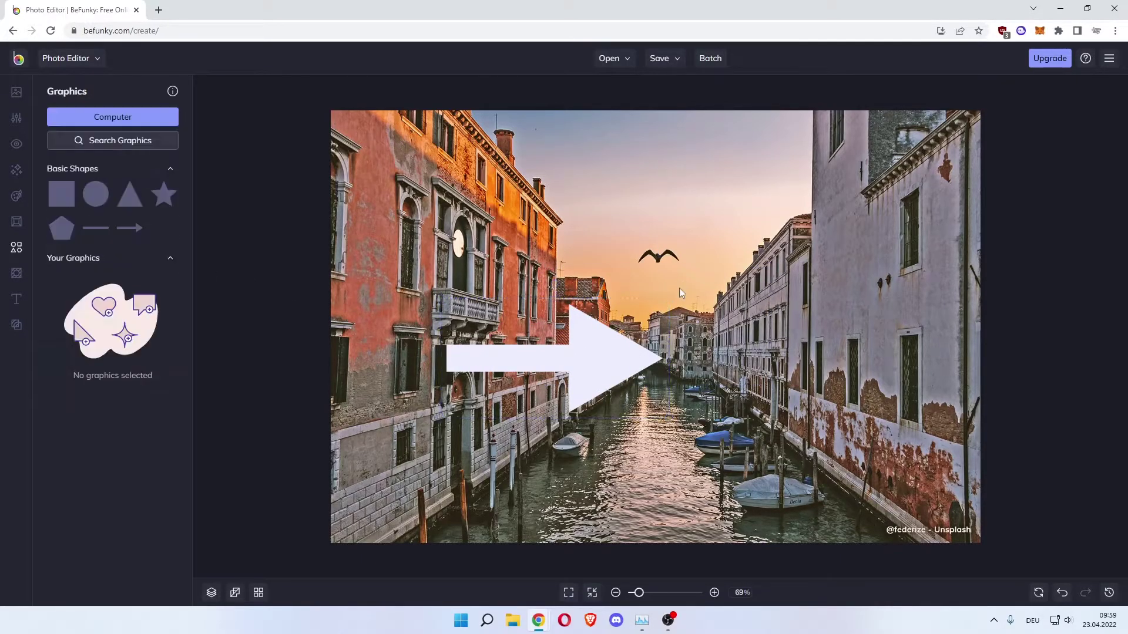
left_click(614, 338)
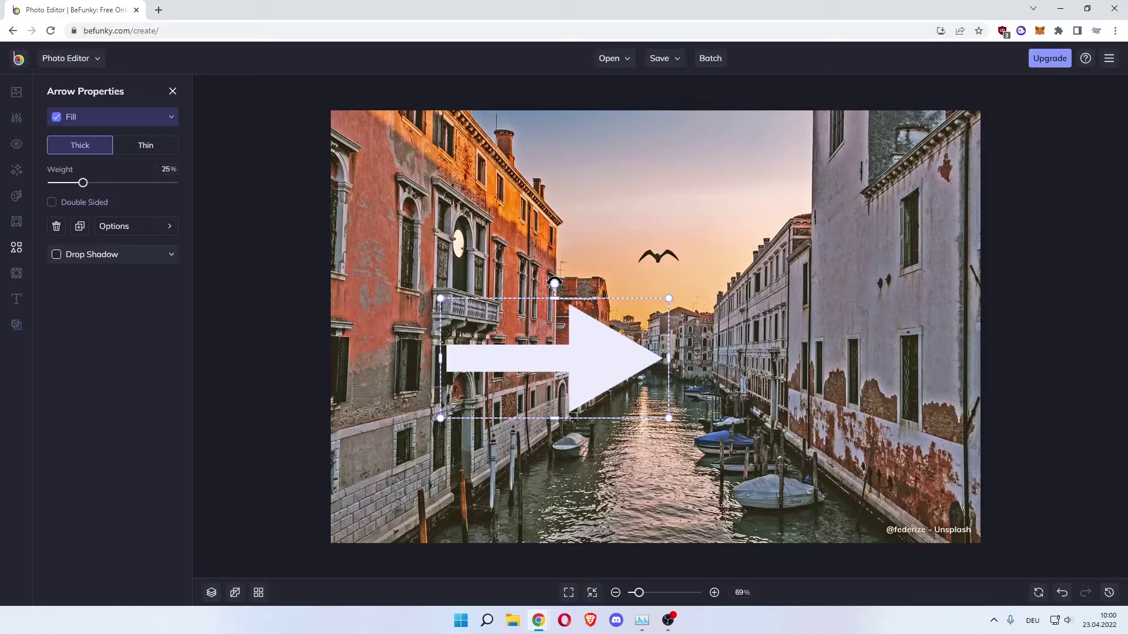
left_click_drag(554, 283, 583, 279)
Give the arrow a drop shadow at 100% opacity with more blur, and thicken it.
left_click(149, 260)
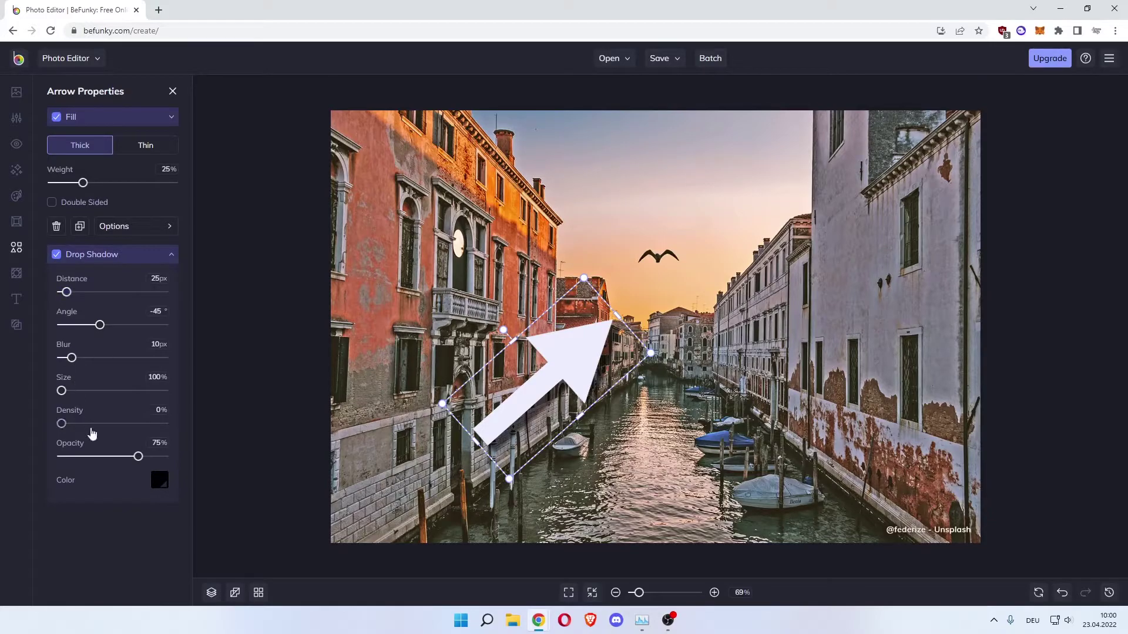
left_click_drag(137, 457, 183, 464)
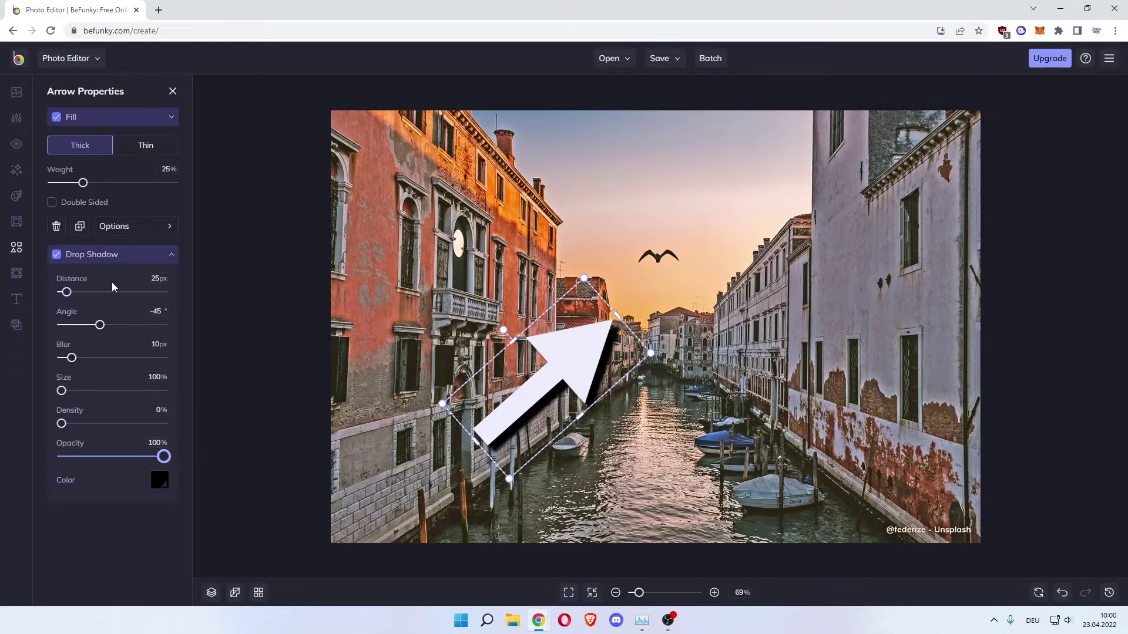
left_click(67, 293)
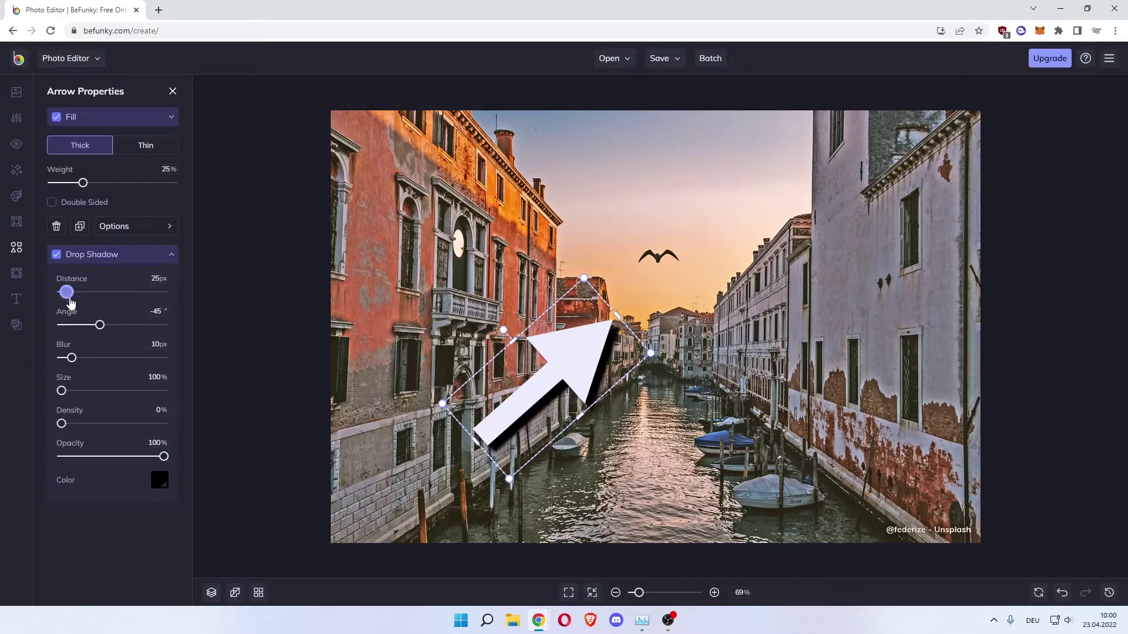
left_click_drag(71, 357, 79, 394)
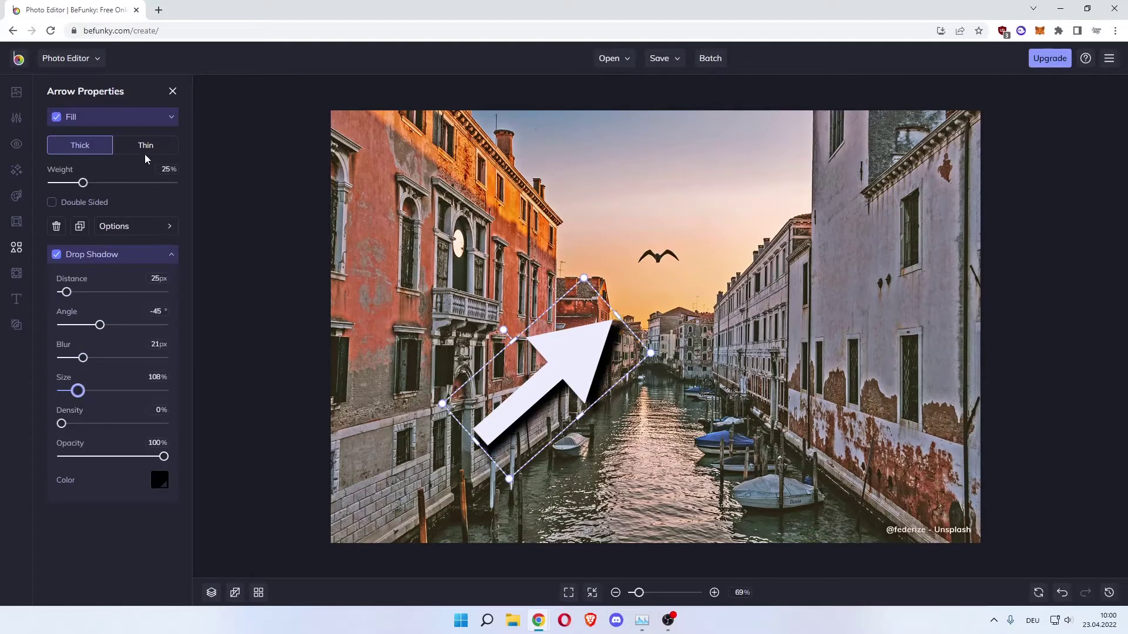
mouse_move(82, 183)
left_mouse_down()
mouse_move(96, 188)
mouse_move(71, 189)
mouse_move(92, 192)
left_mouse_up()
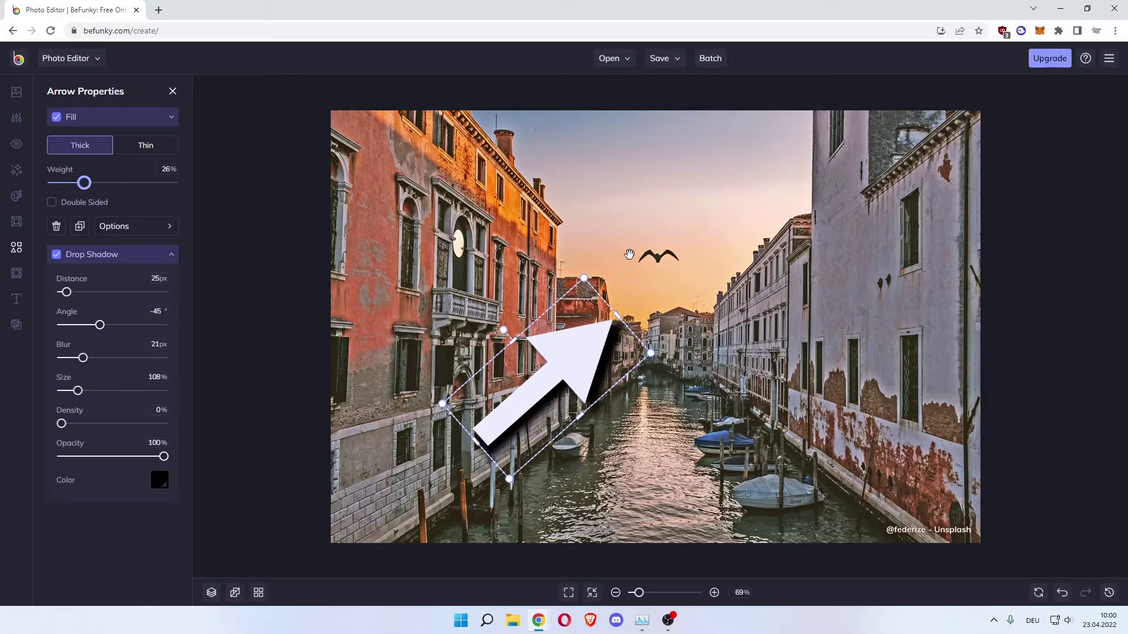
Delete the arrow graphic from the photo.
left_click(173, 92)
left_click(565, 356)
left_click(58, 230)
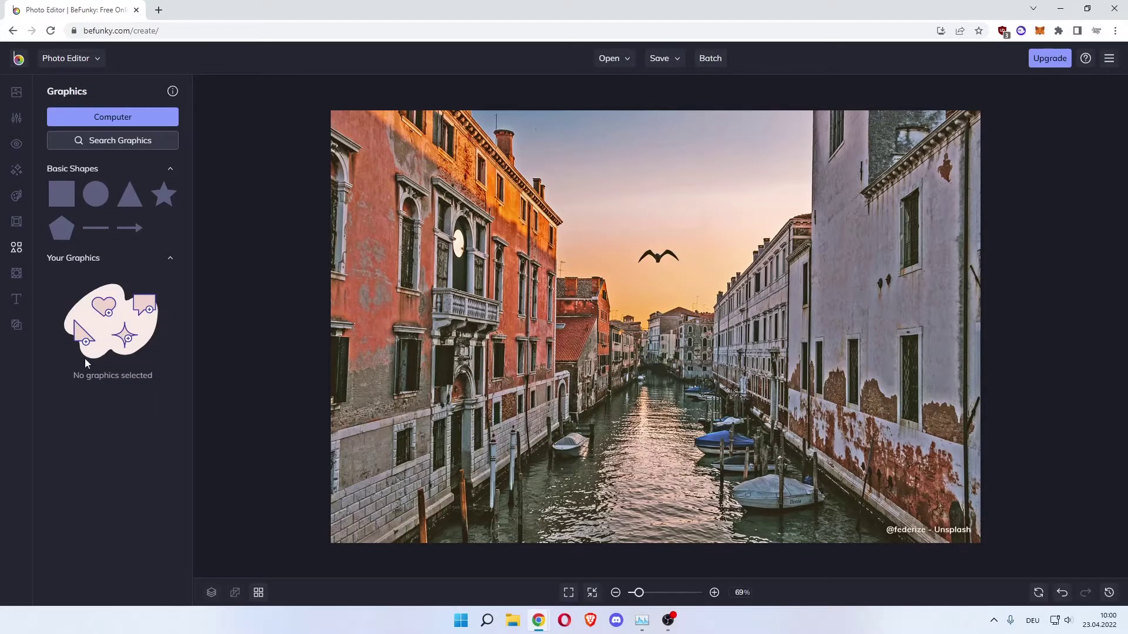
Preview the Animals 1 cat overlay, cancel it, and browse the Animals presets down to 20.
left_click(18, 274)
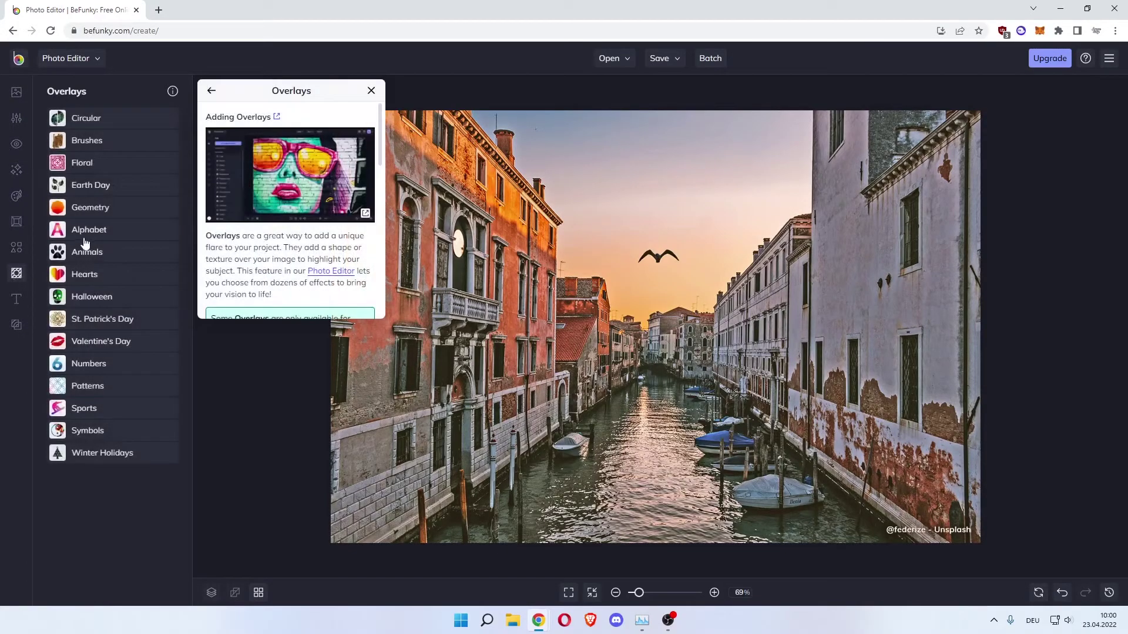
left_click(372, 91)
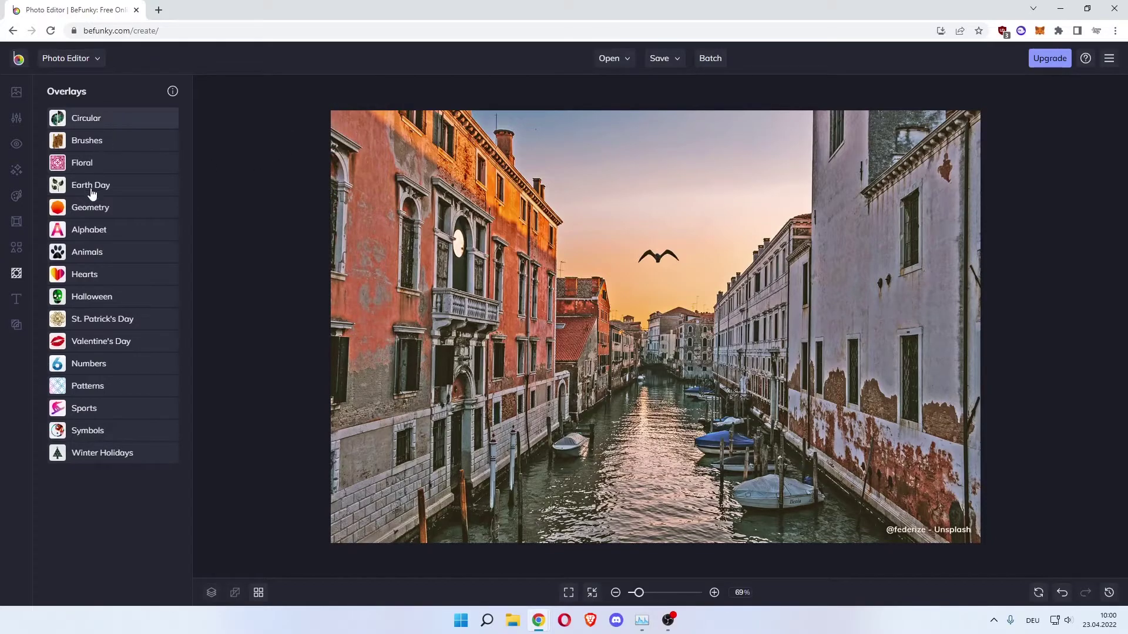
left_click(99, 254)
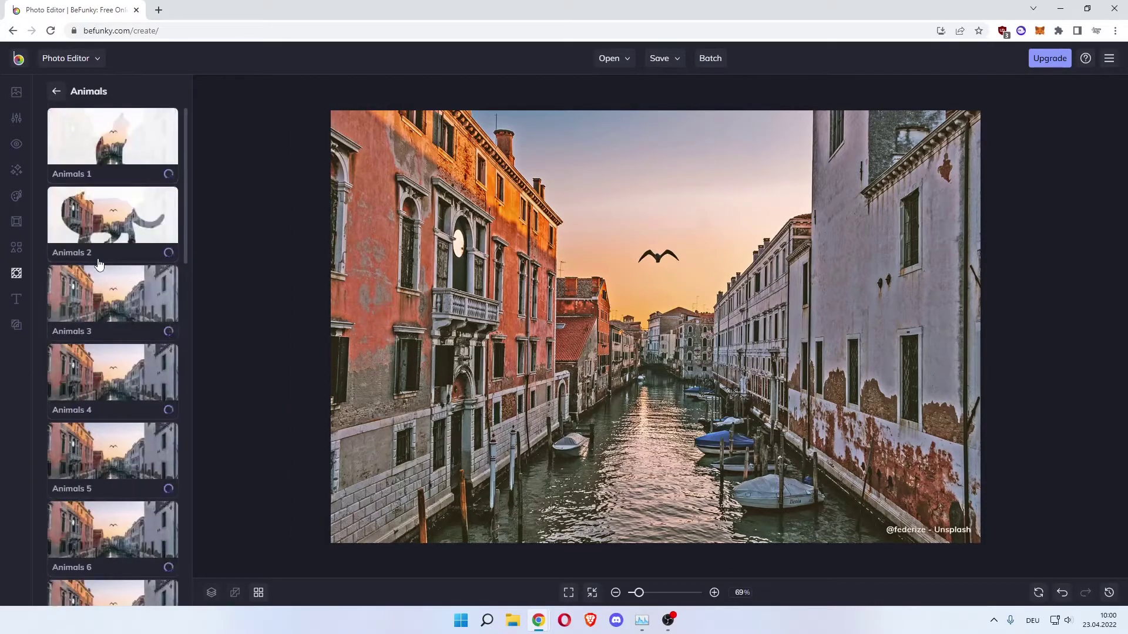
left_click(115, 145)
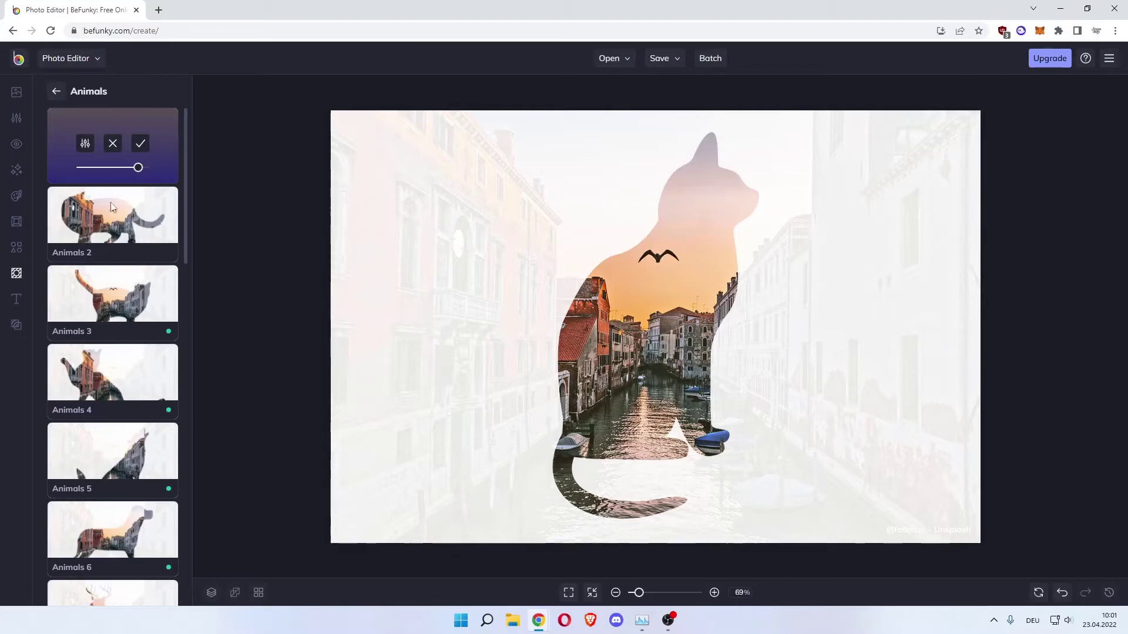
left_click(111, 144)
scroll(127, 287, "down", 4)
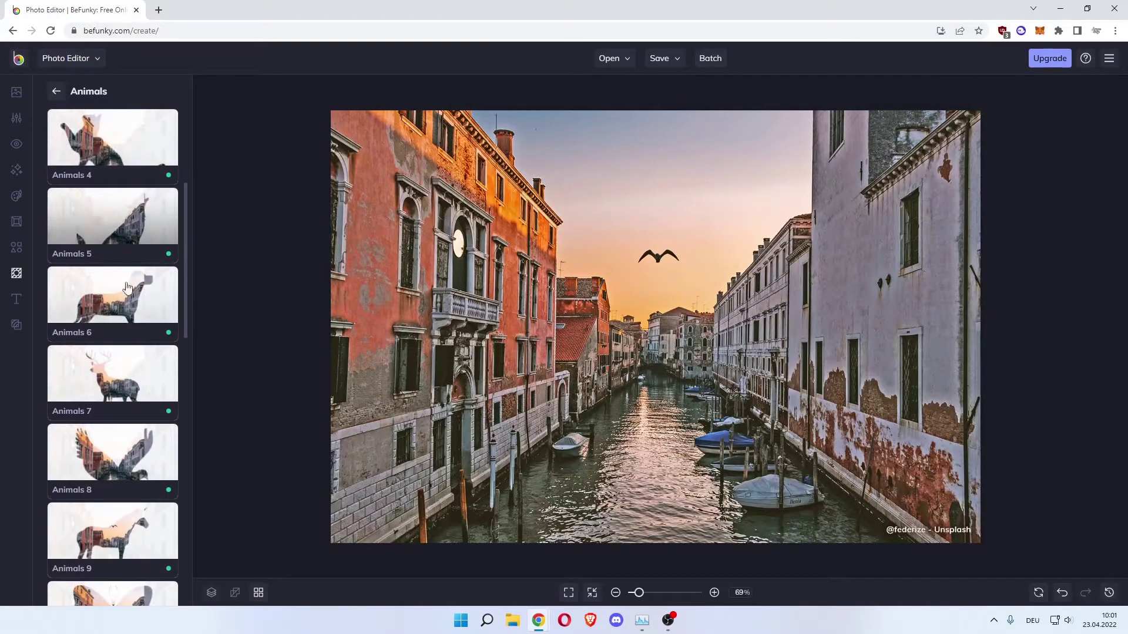
scroll(127, 288, "down", 3)
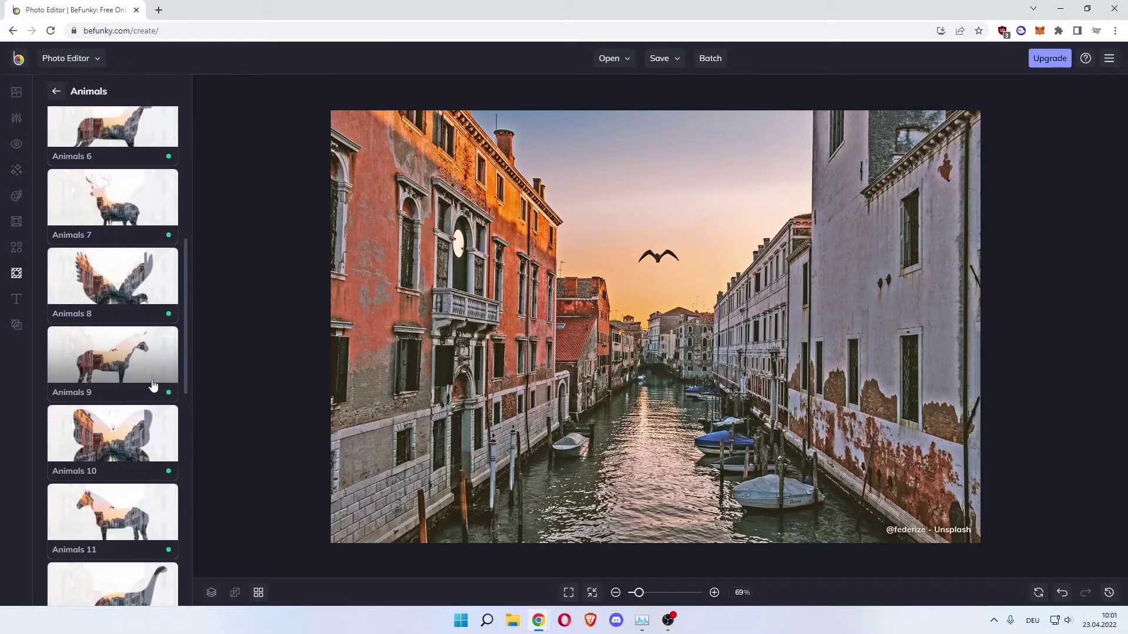
scroll(125, 327, "down", 2)
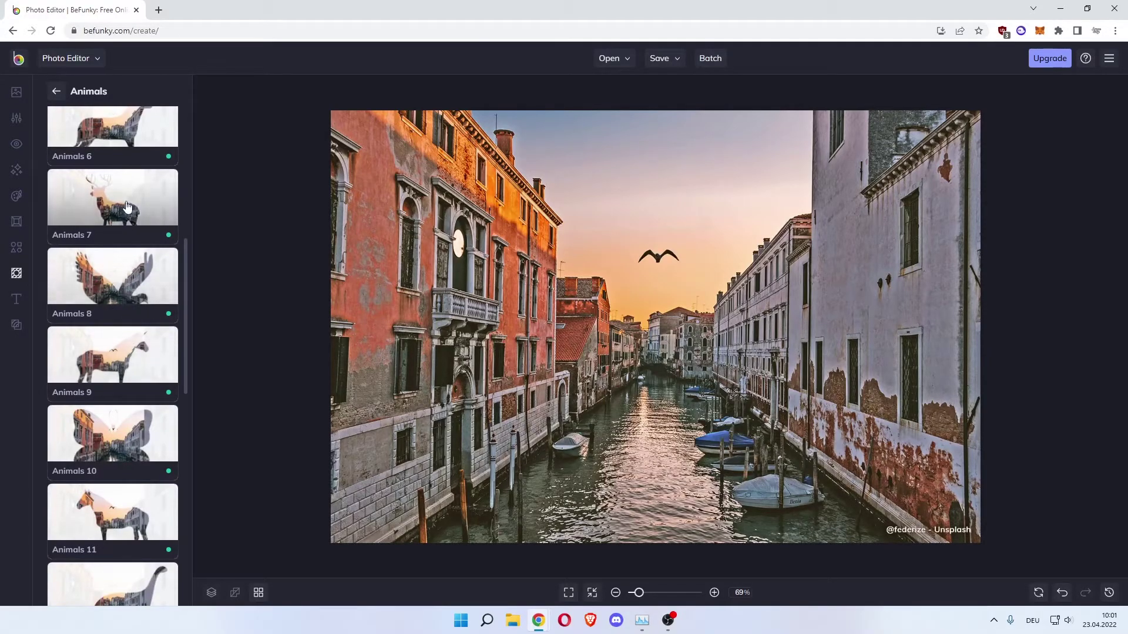
scroll(124, 327, "down", 2)
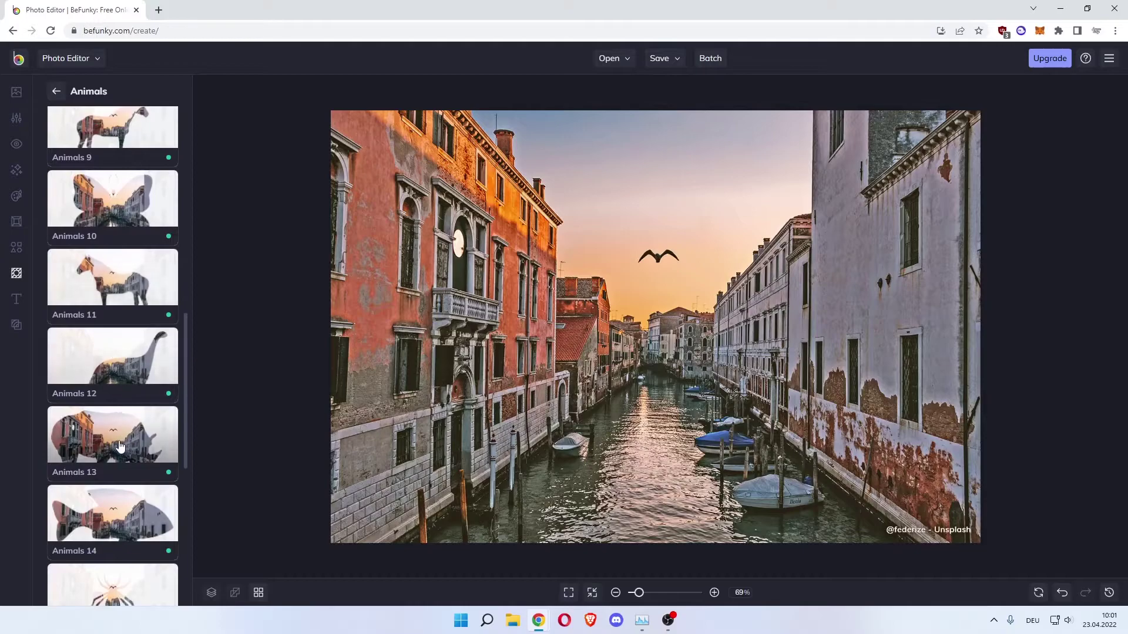
scroll(117, 383, "down", 2)
scroll(135, 427, "down", 2)
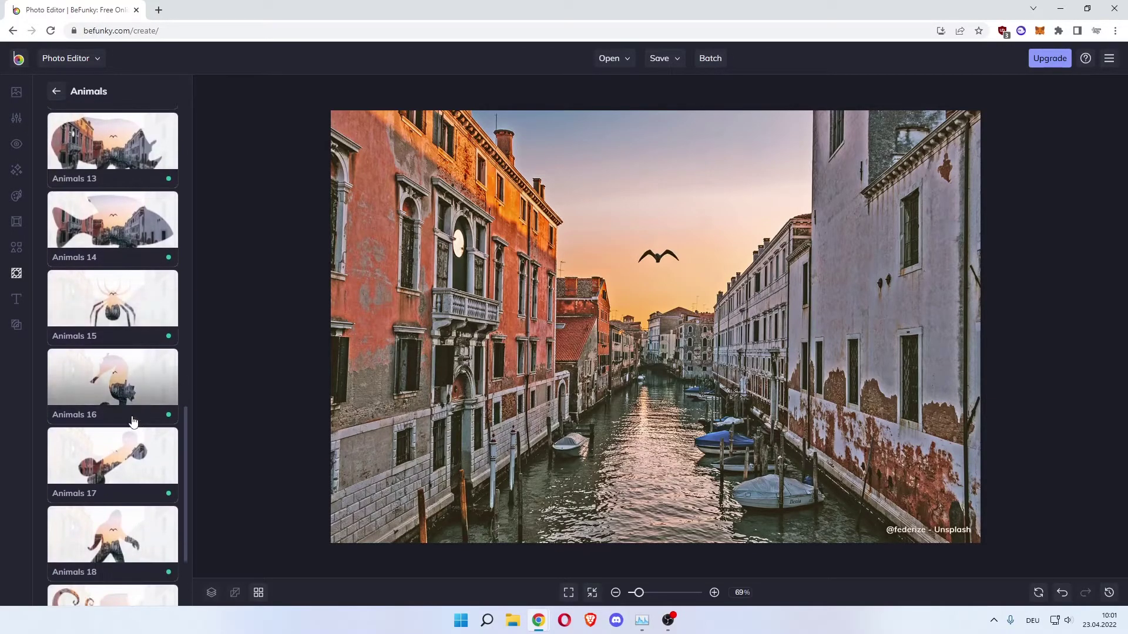
scroll(104, 425, "down", 2)
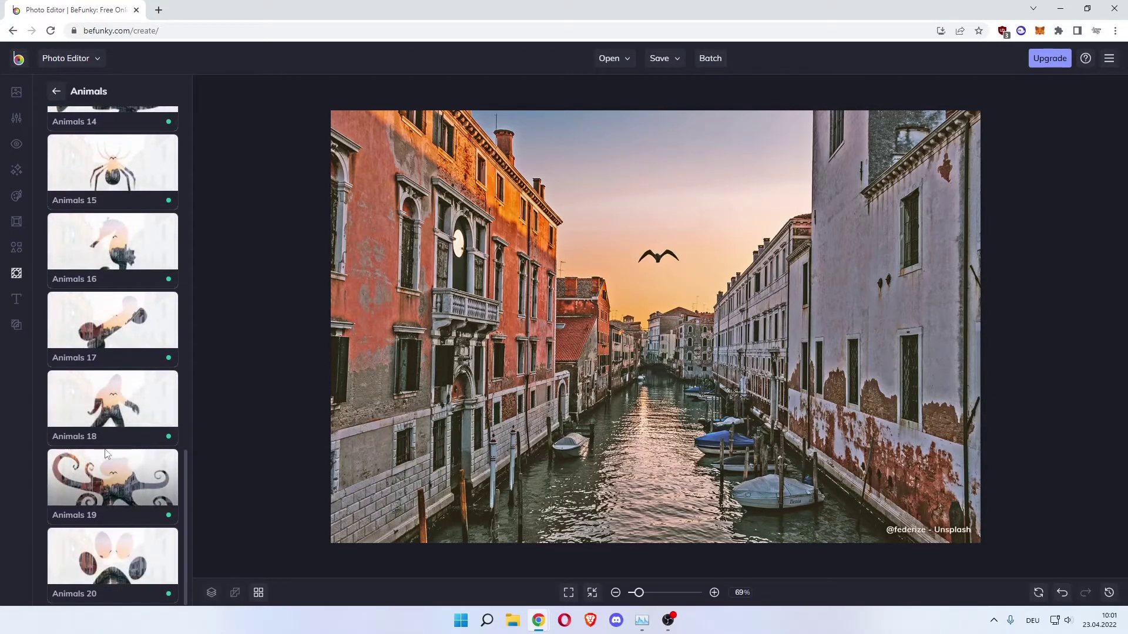
Add the COFFEE menu text template and enlarge it, positioned toward the upper left.
left_click(25, 298)
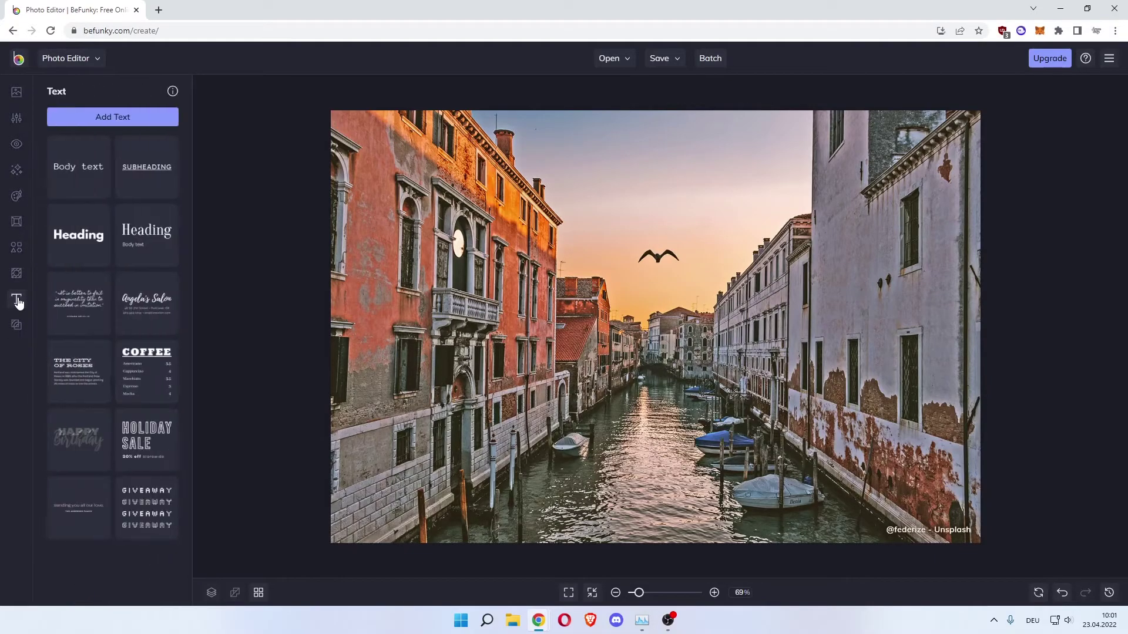
left_click(369, 93)
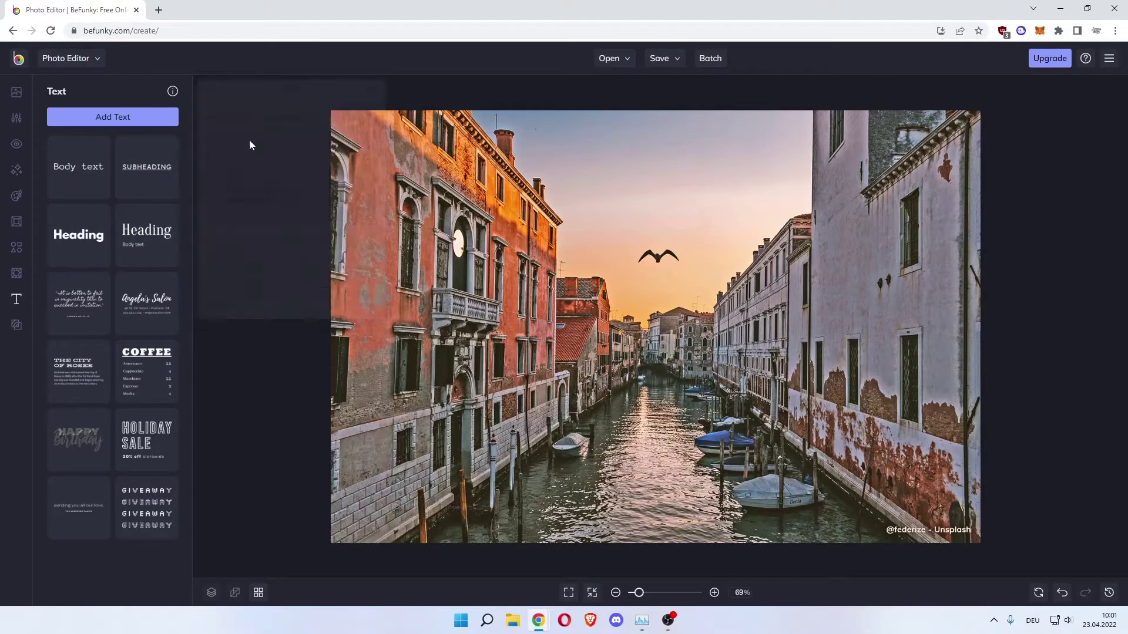
left_click(151, 372)
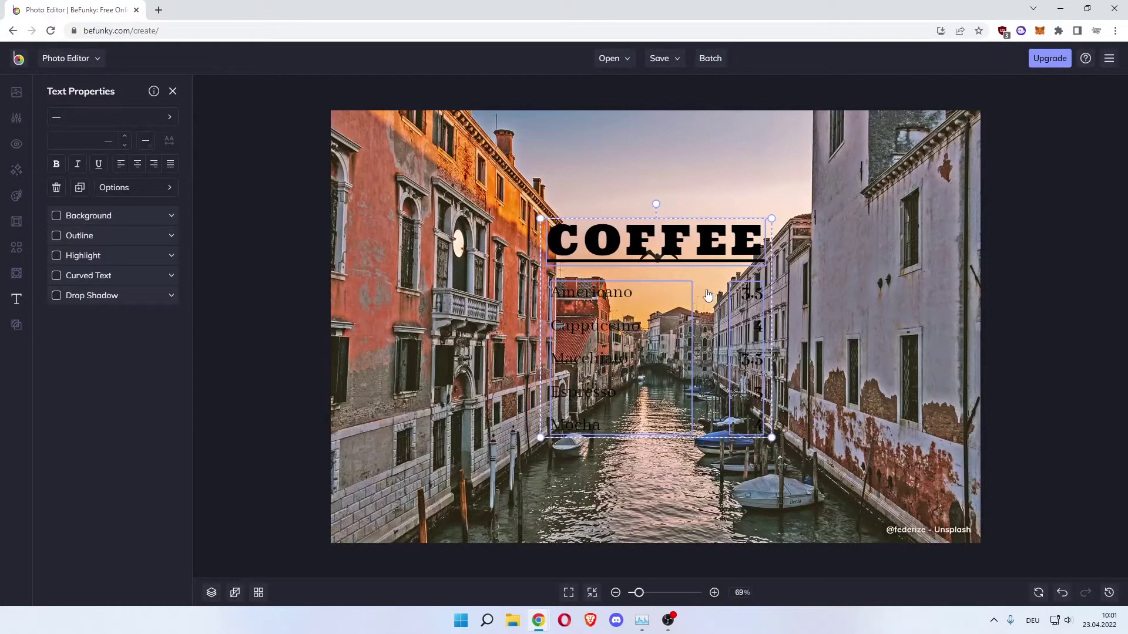
left_click_drag(708, 295, 686, 285)
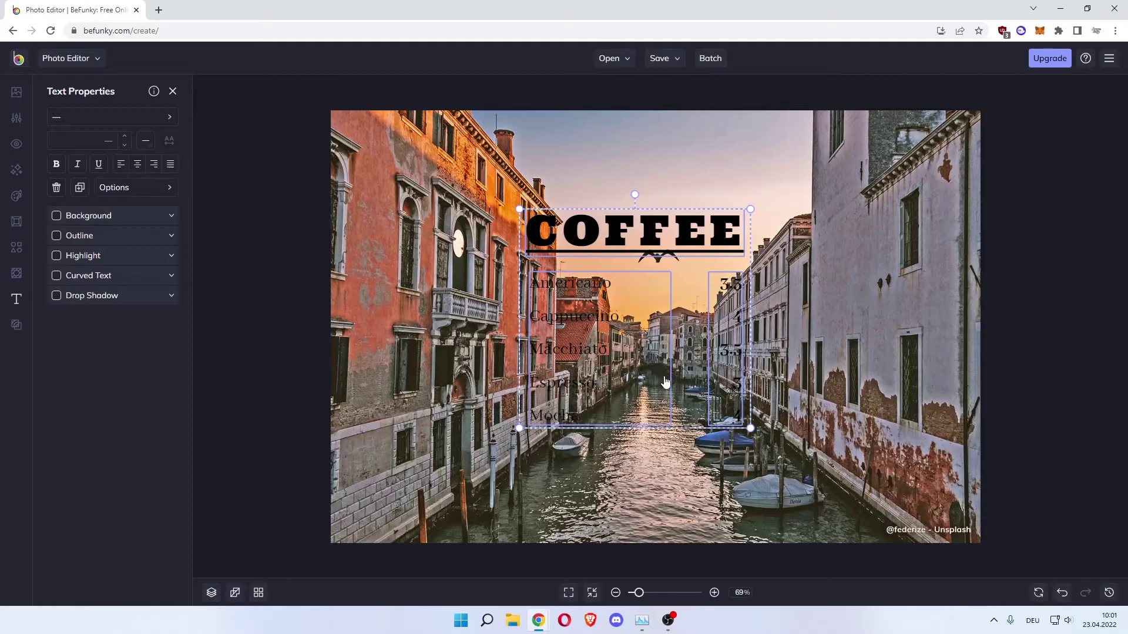
left_click_drag(750, 427, 846, 519)
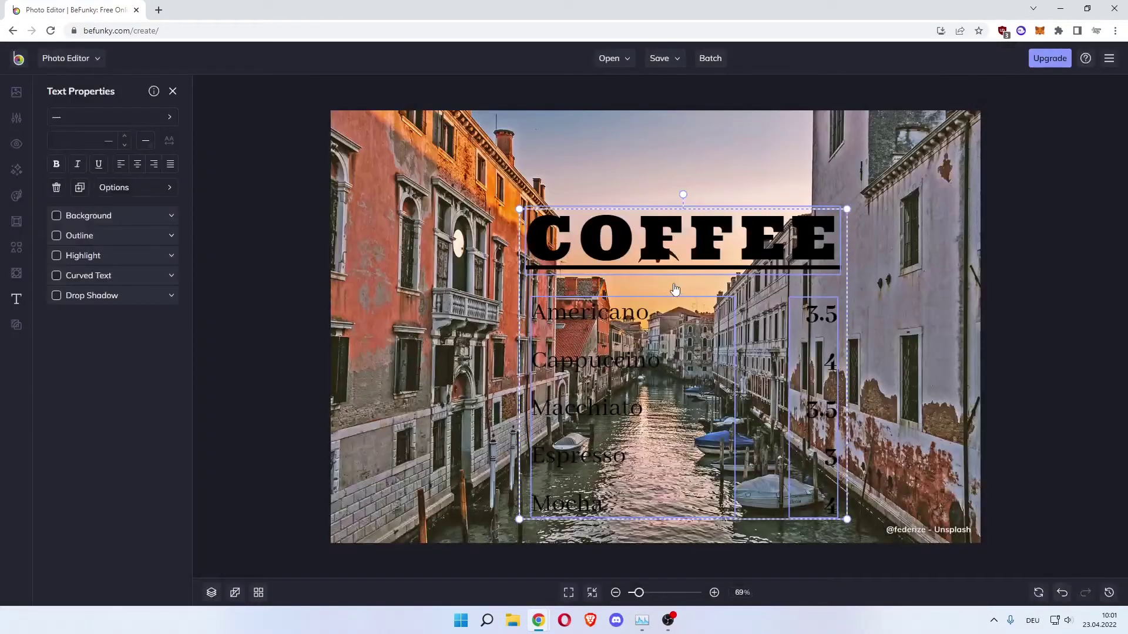
left_click_drag(675, 286, 620, 235)
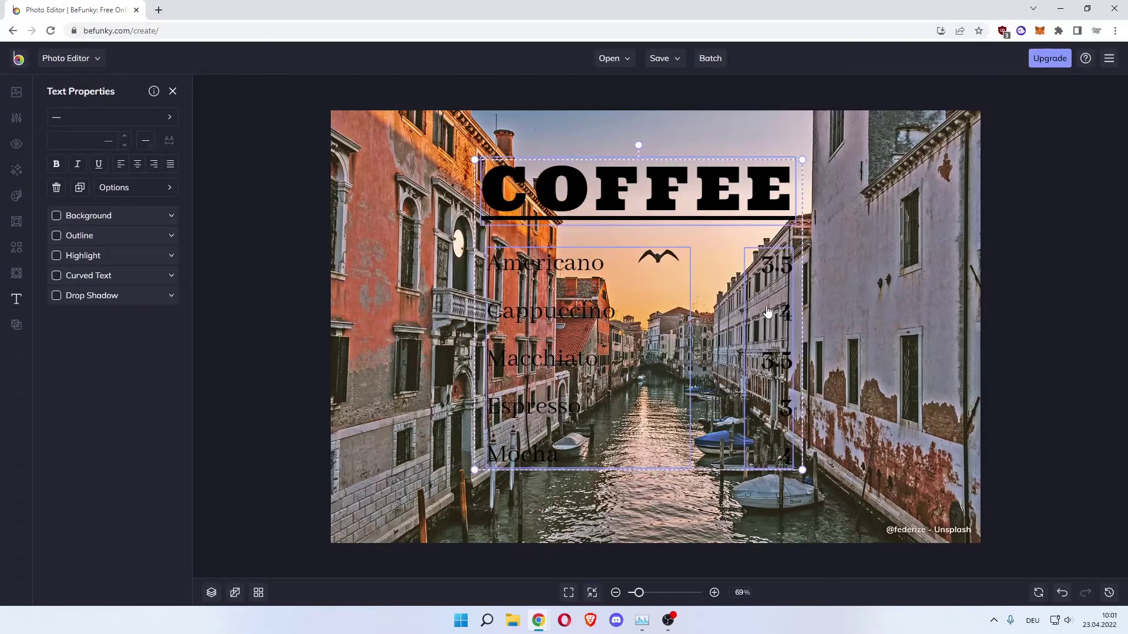
left_click(834, 292)
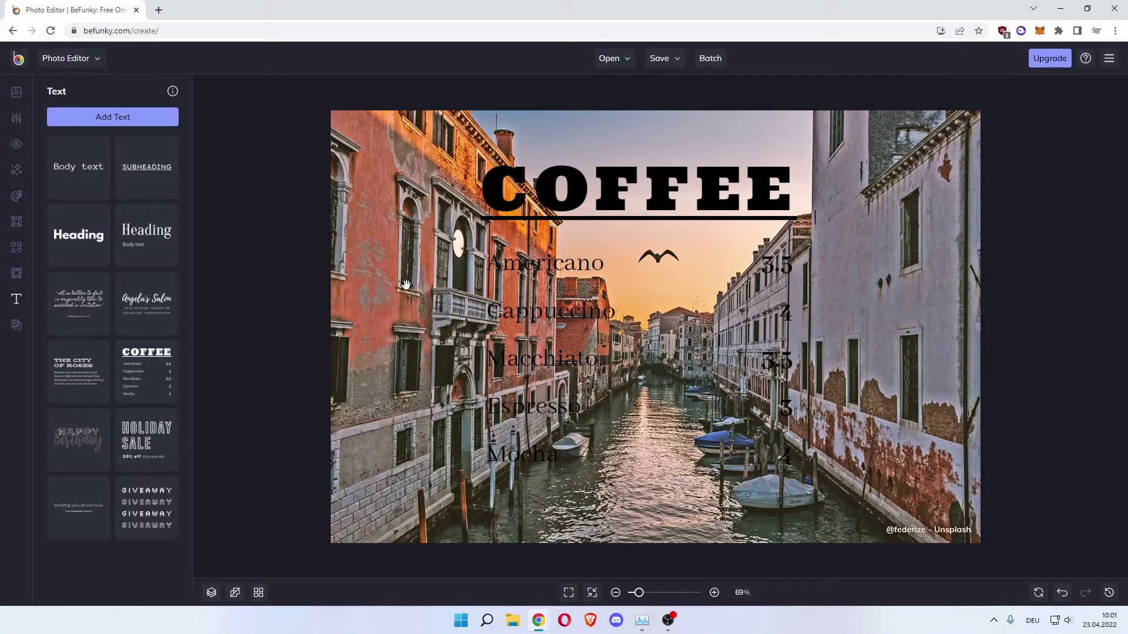
Add a Heading text layer and replace its placeholder with 'Chocolate'.
left_click(81, 233)
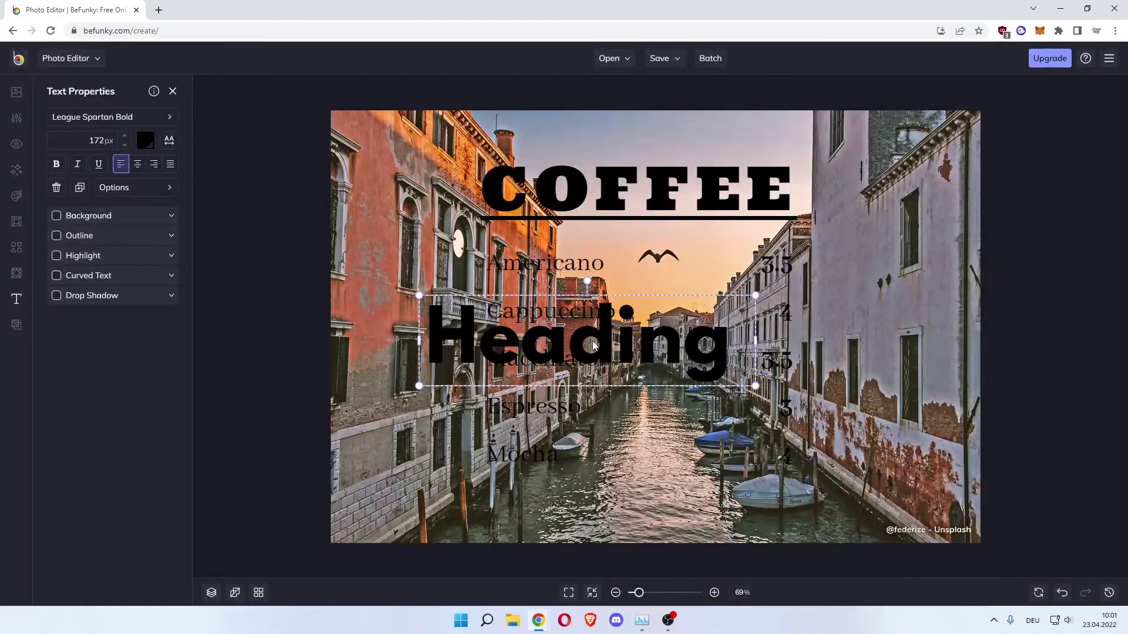
double_click(594, 345)
type("C")
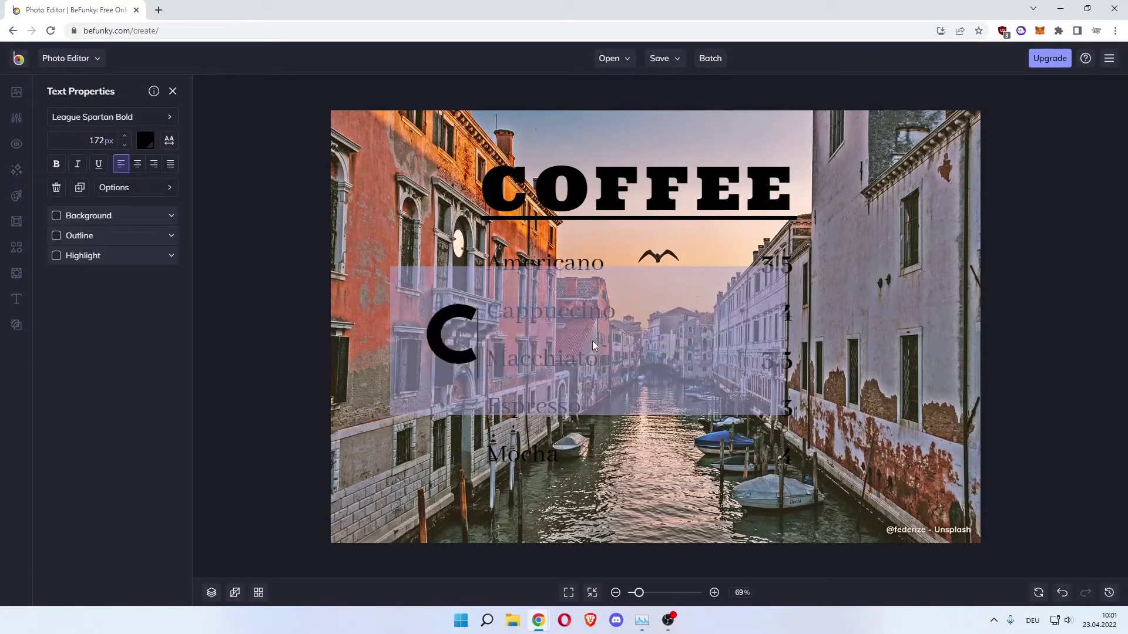
type("hocot")
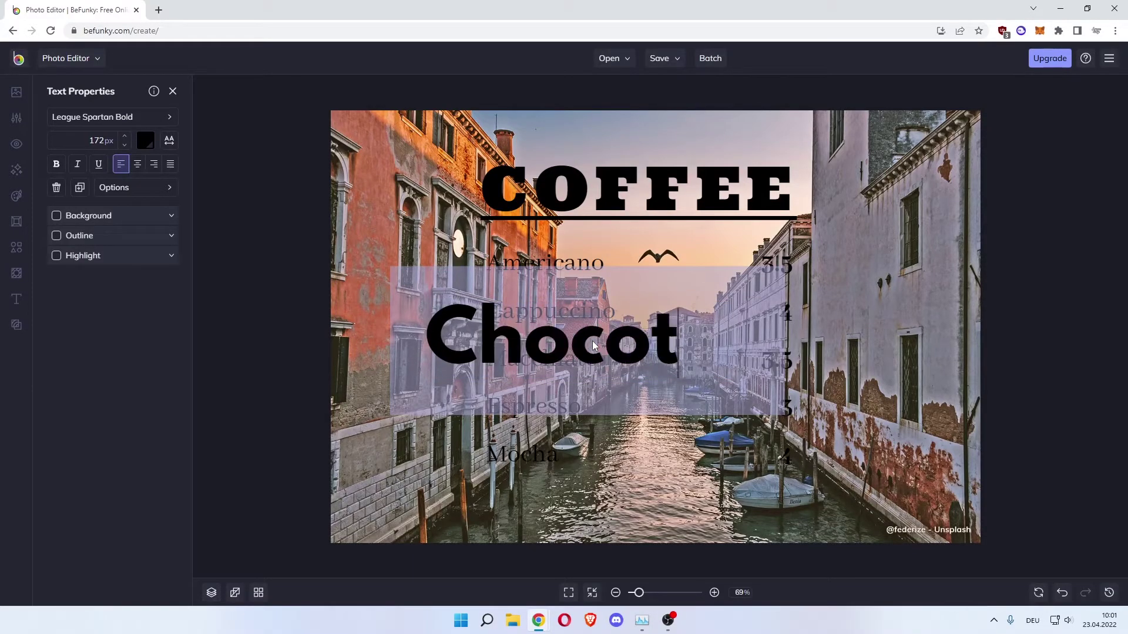
key("BackSpace")
type("lac")
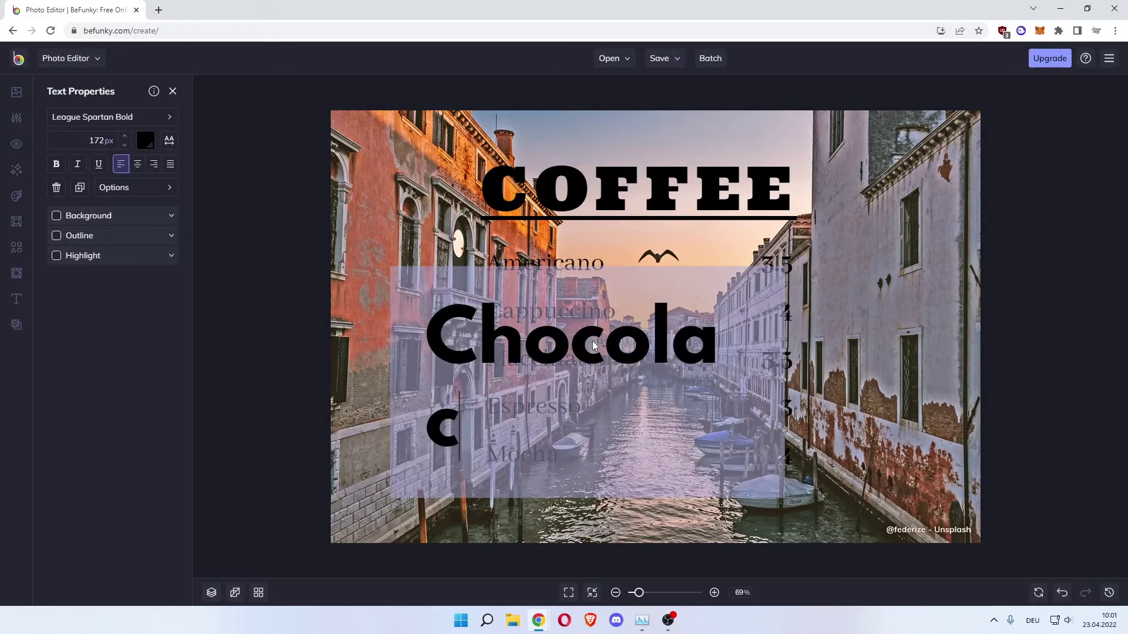
key("BackSpace")
type("te")
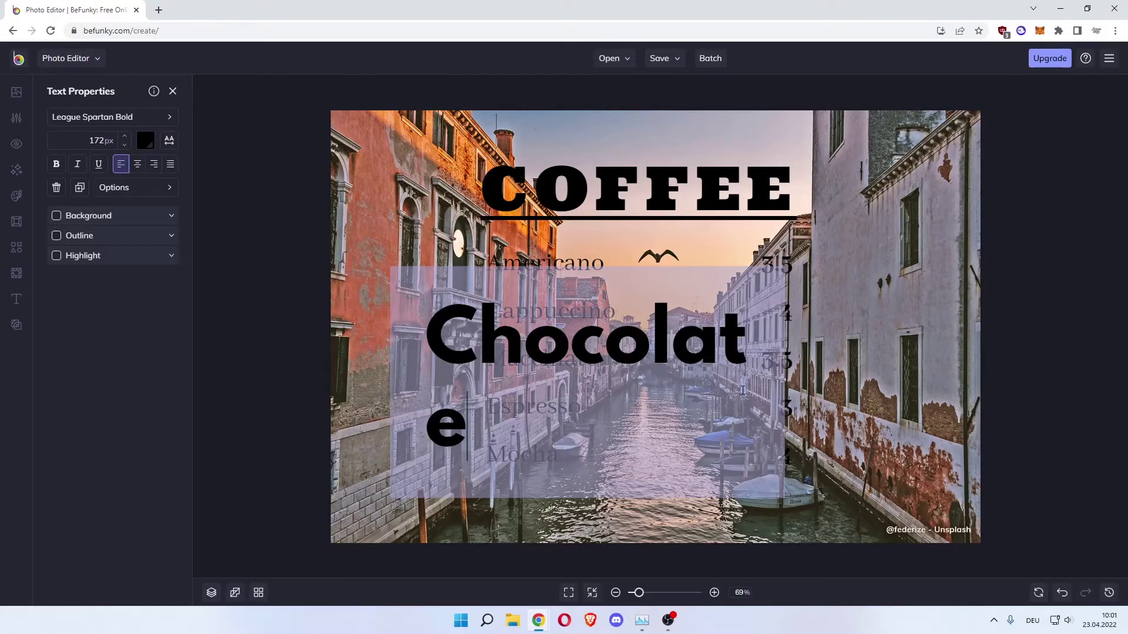
key("Return")
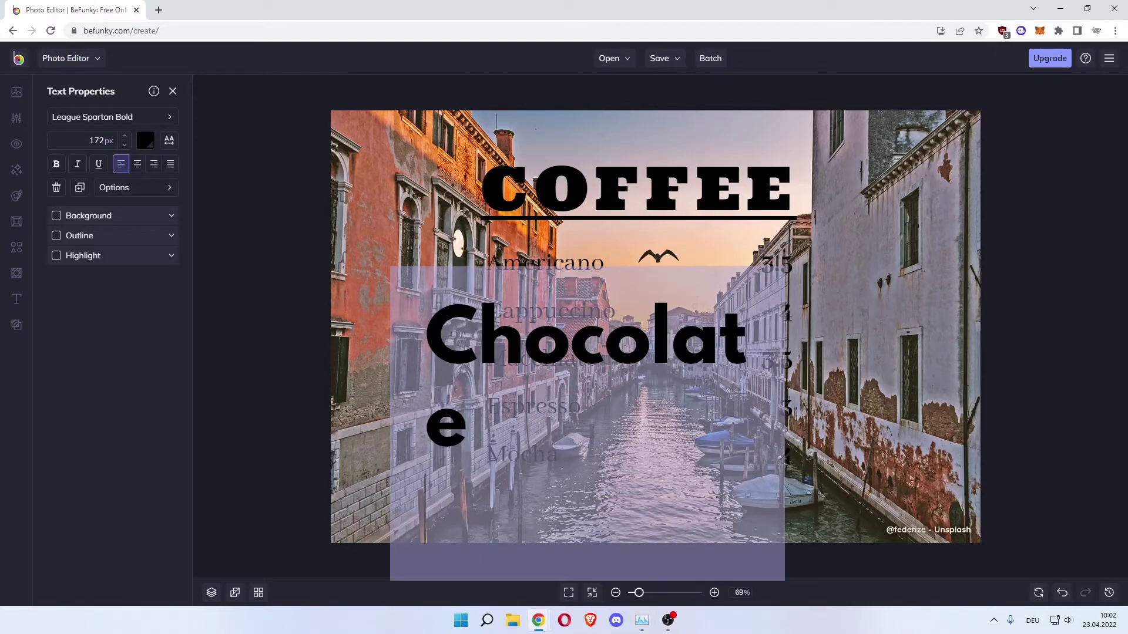
left_click(312, 304)
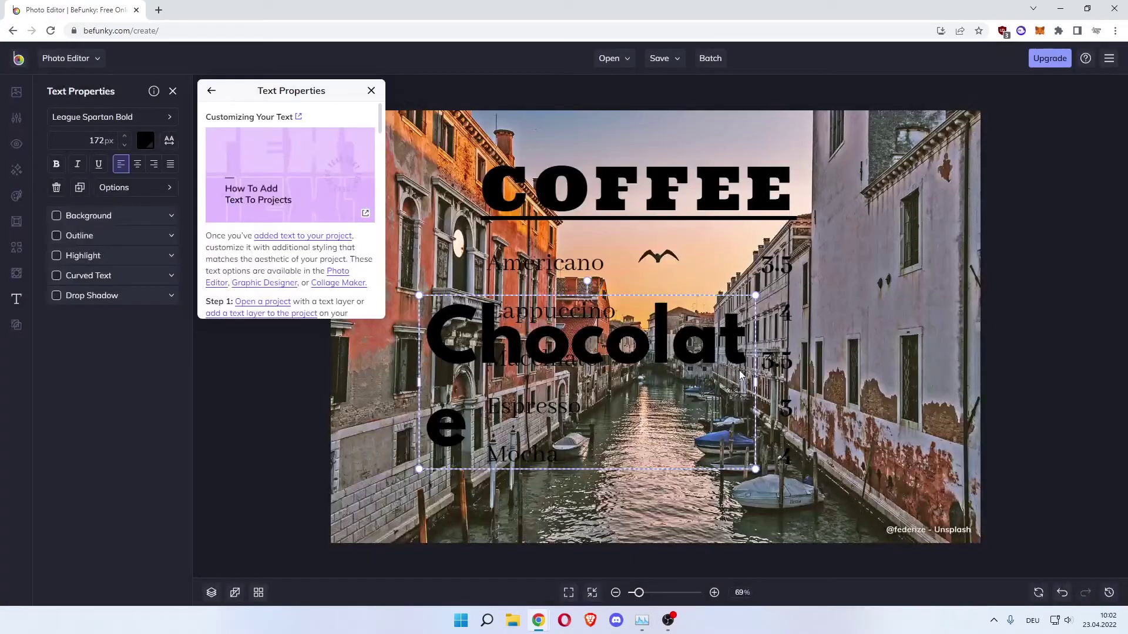
Widen the Chocolate heading to one line and place it atop the photo above COFFEE.
left_click(371, 92)
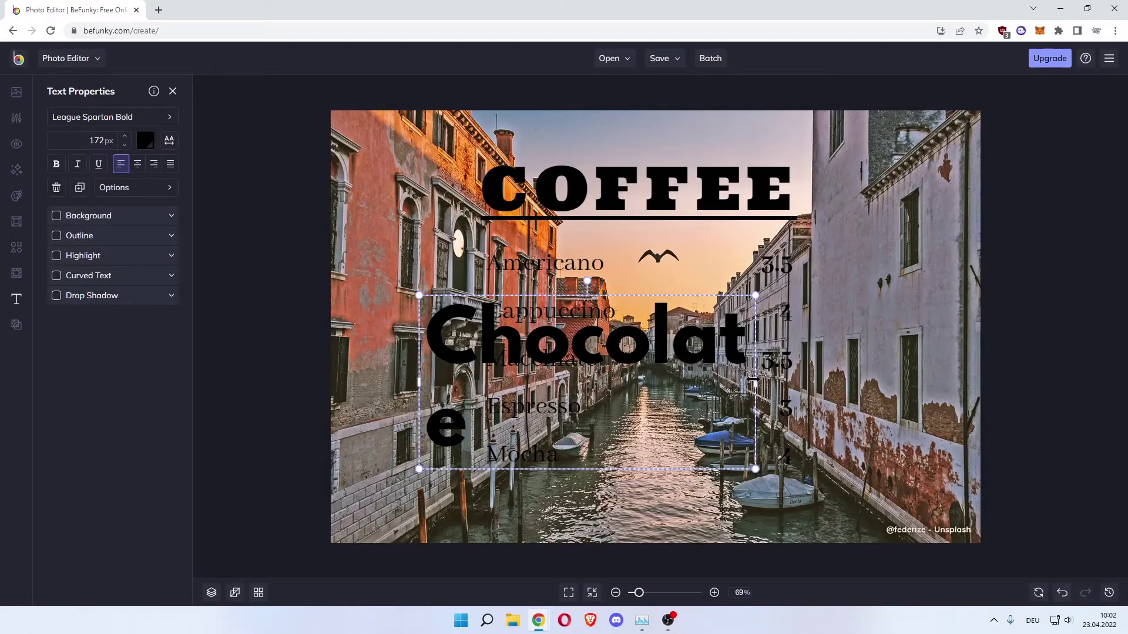
left_click_drag(752, 380, 803, 379)
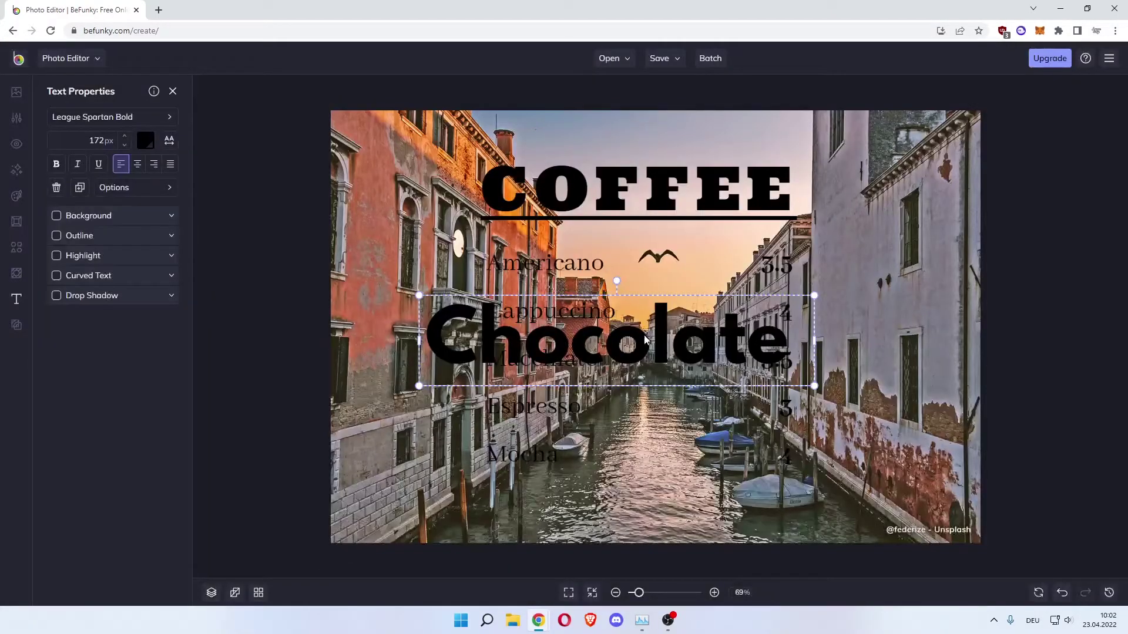
left_click_drag(646, 340, 662, 117)
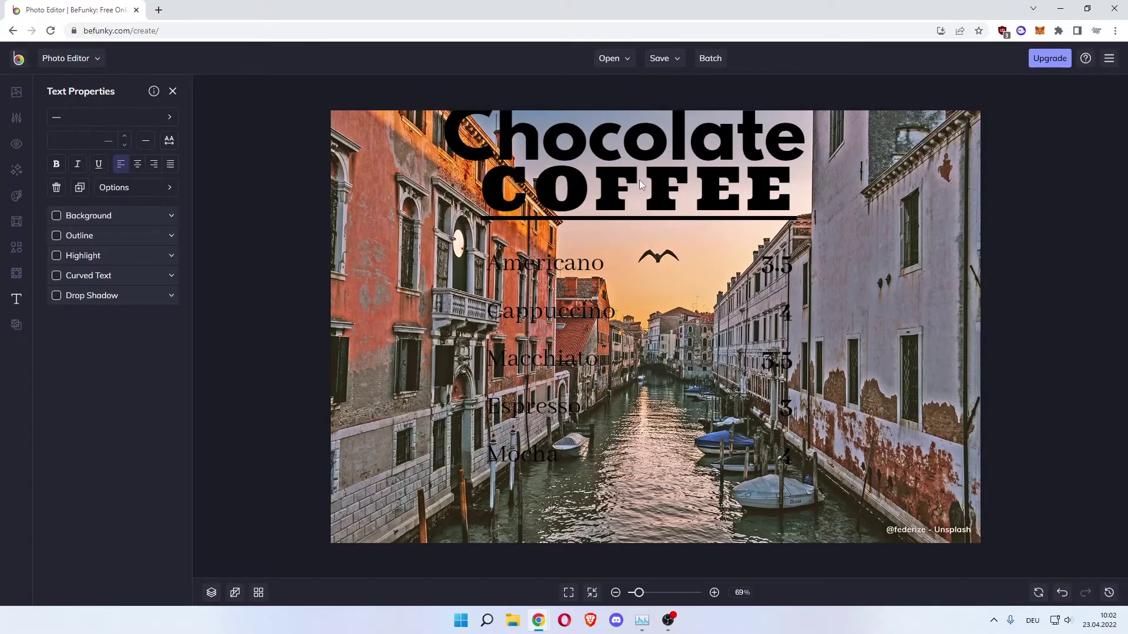
left_click_drag(639, 198, 639, 218)
left_click(640, 154)
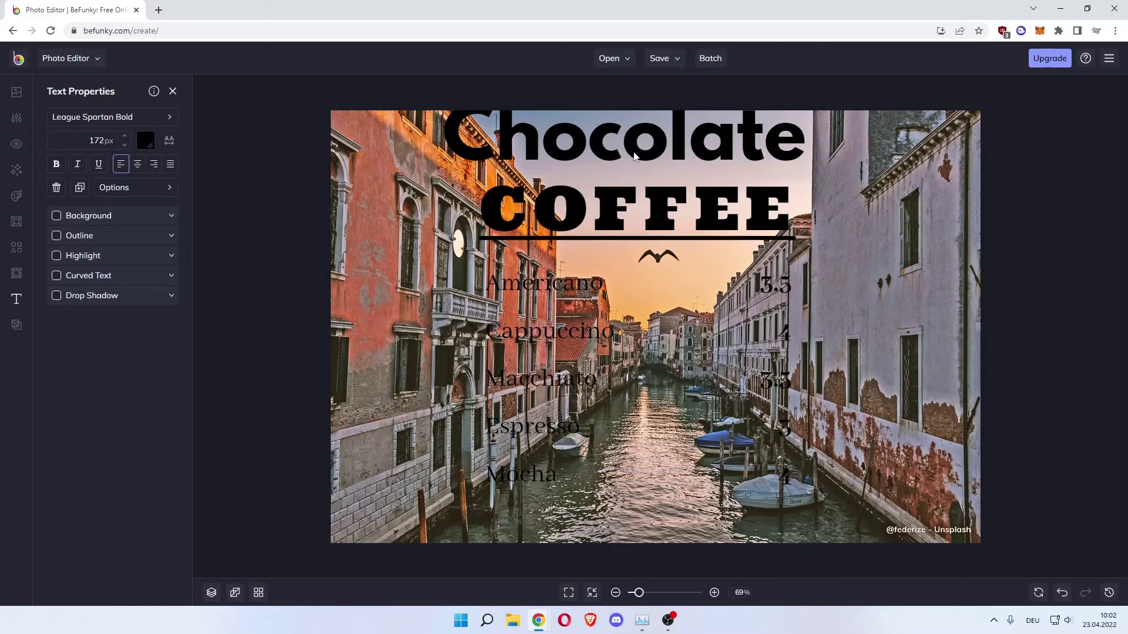
left_click_drag(639, 154, 648, 166)
left_click(434, 246)
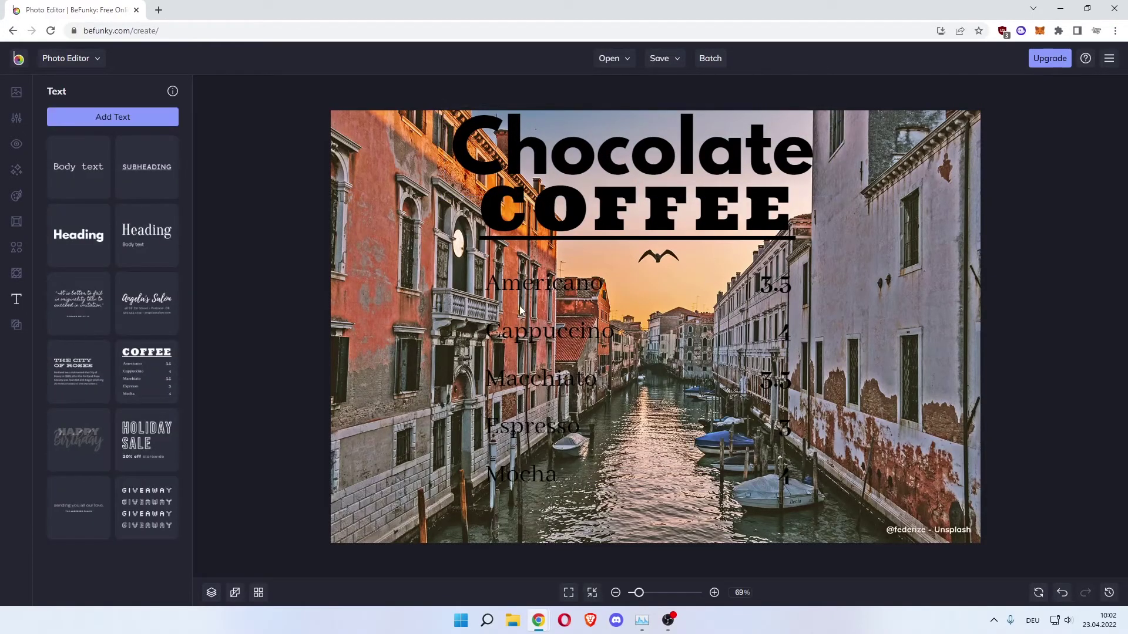
Preview the green Light Trails 4 texture, then cancel it.
left_click(16, 324)
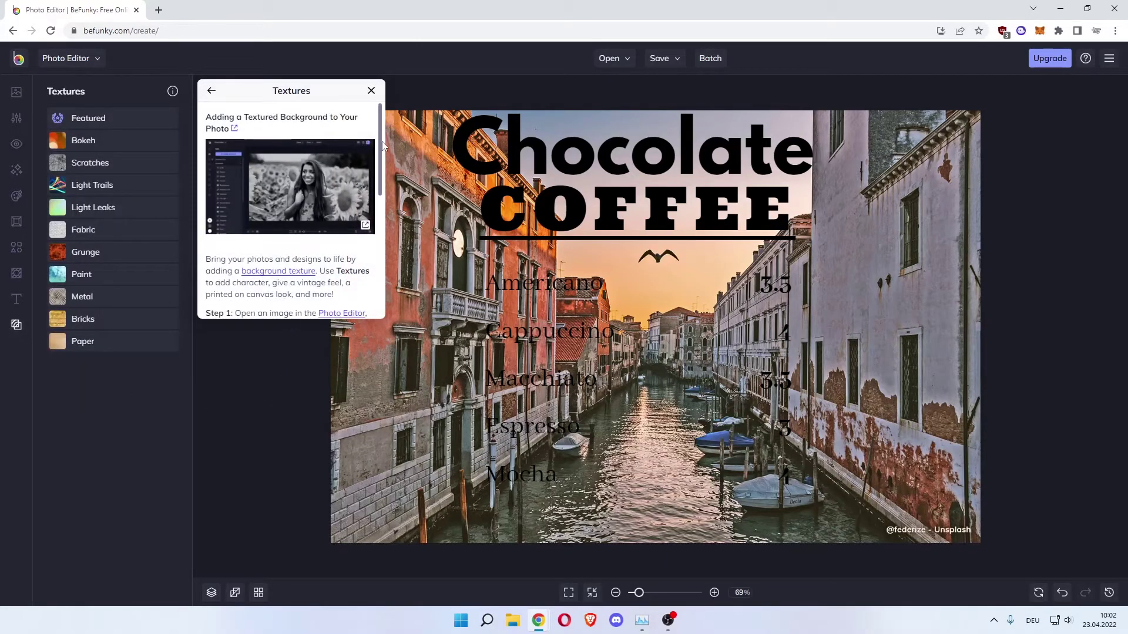
left_click(371, 91)
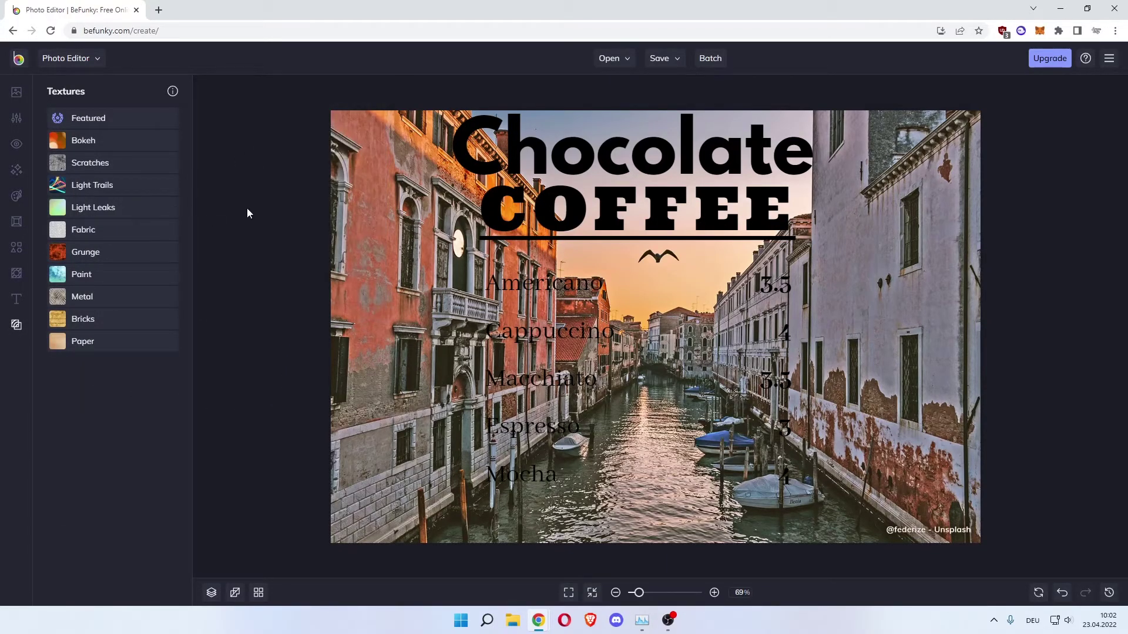
left_click(131, 187)
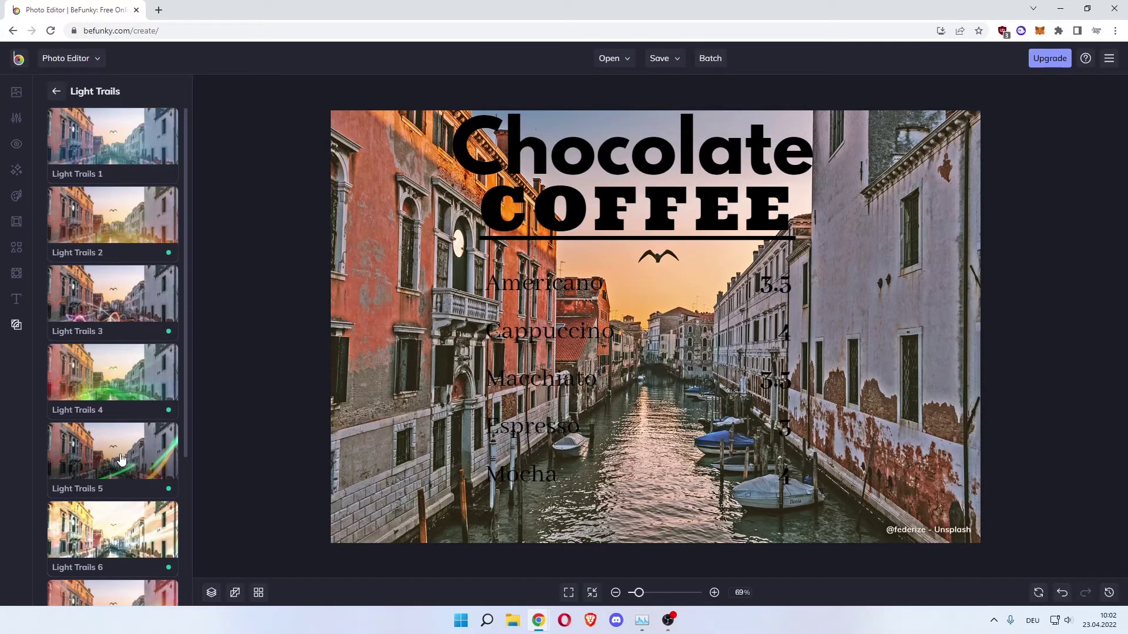
left_click(118, 378)
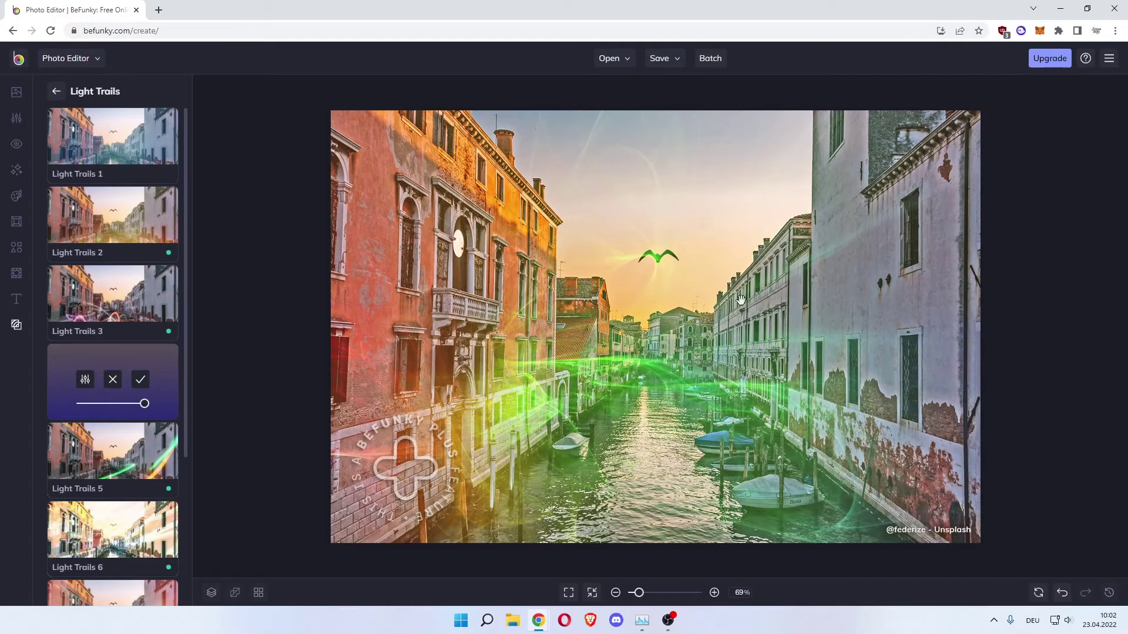
left_click(112, 379)
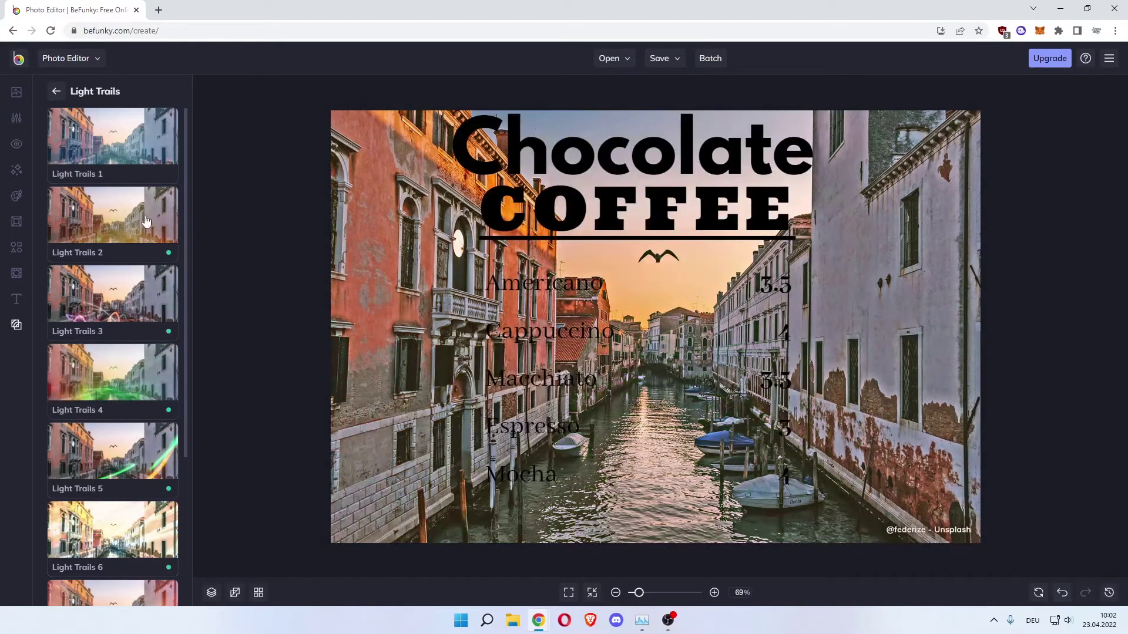
Set the Save to Computer export to JPG at quality 100 with no watermark.
left_click(675, 62)
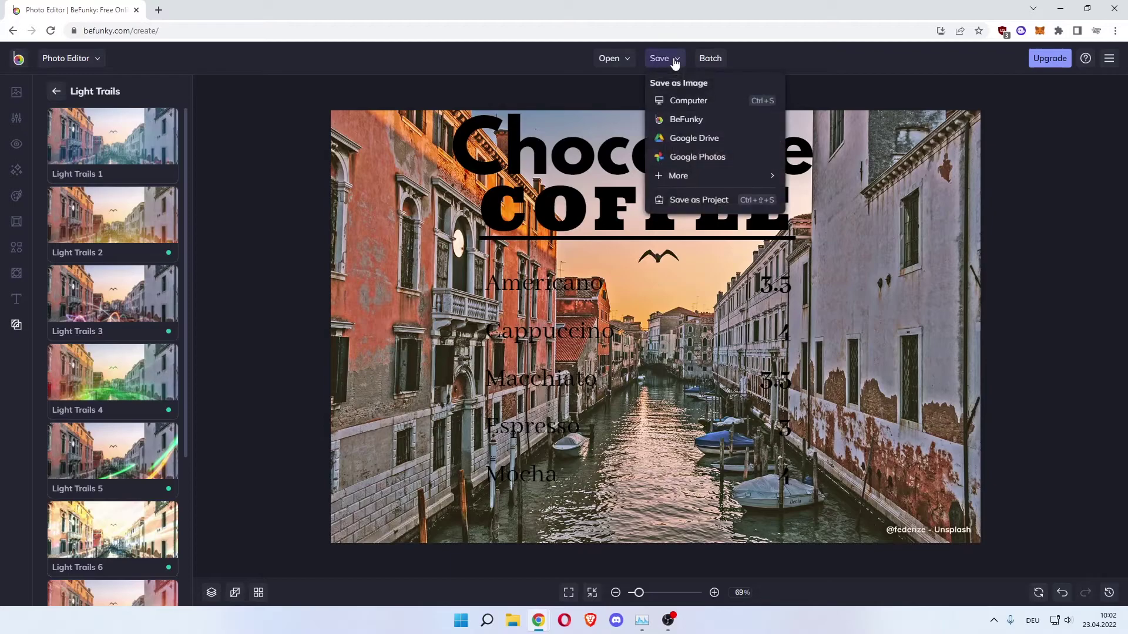
left_click(673, 100)
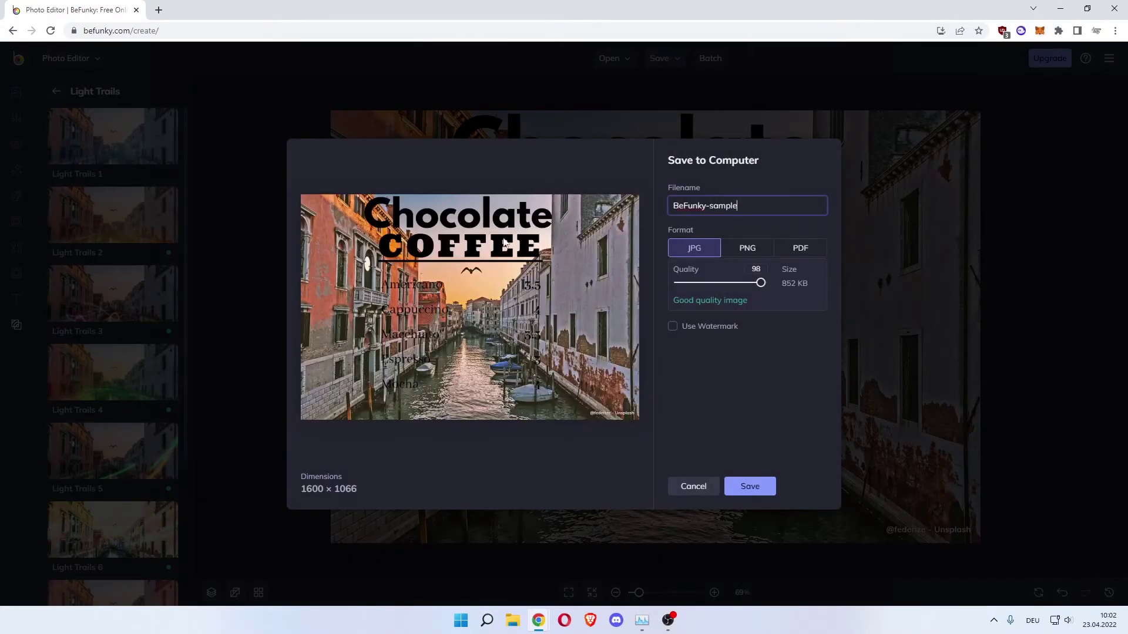
left_click_drag(756, 287, 773, 288)
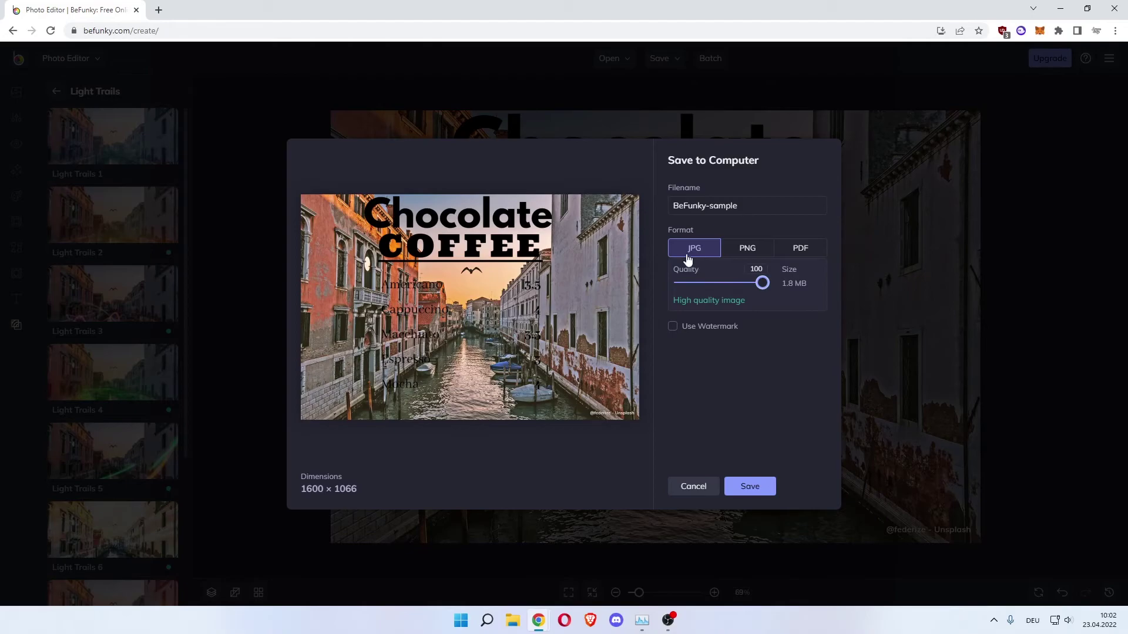
left_click(742, 249)
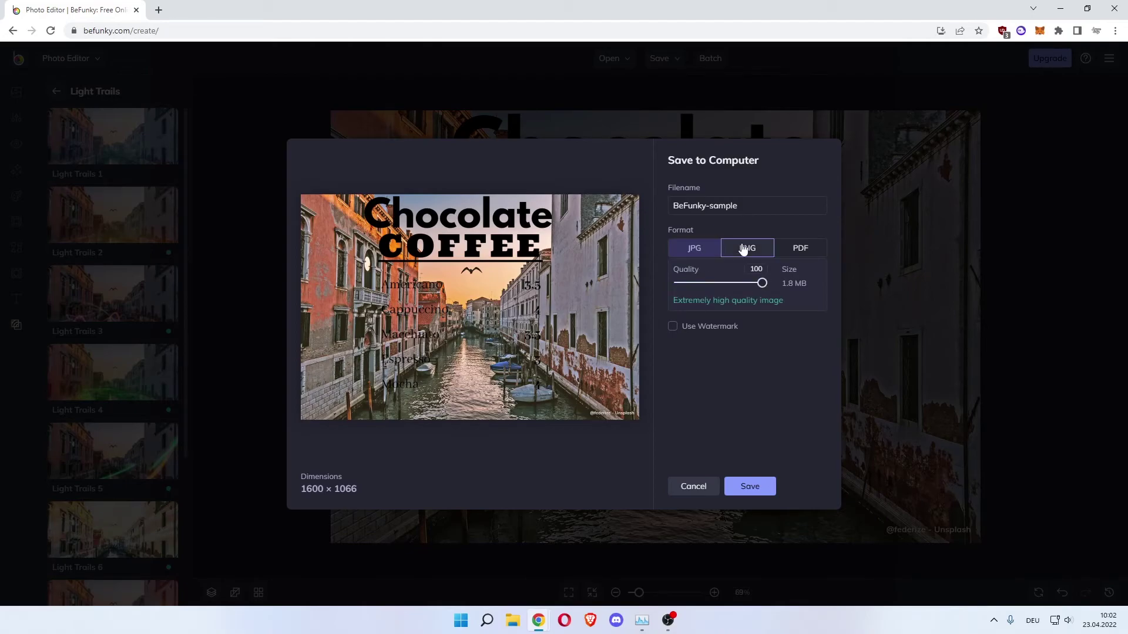
left_click(807, 250)
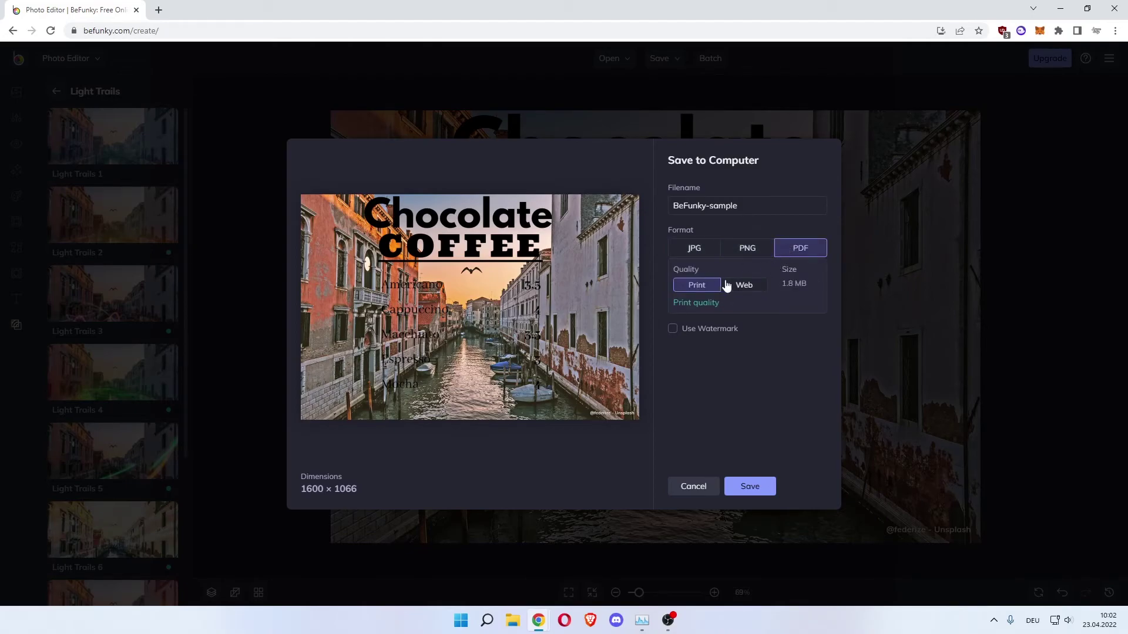
left_click(729, 250)
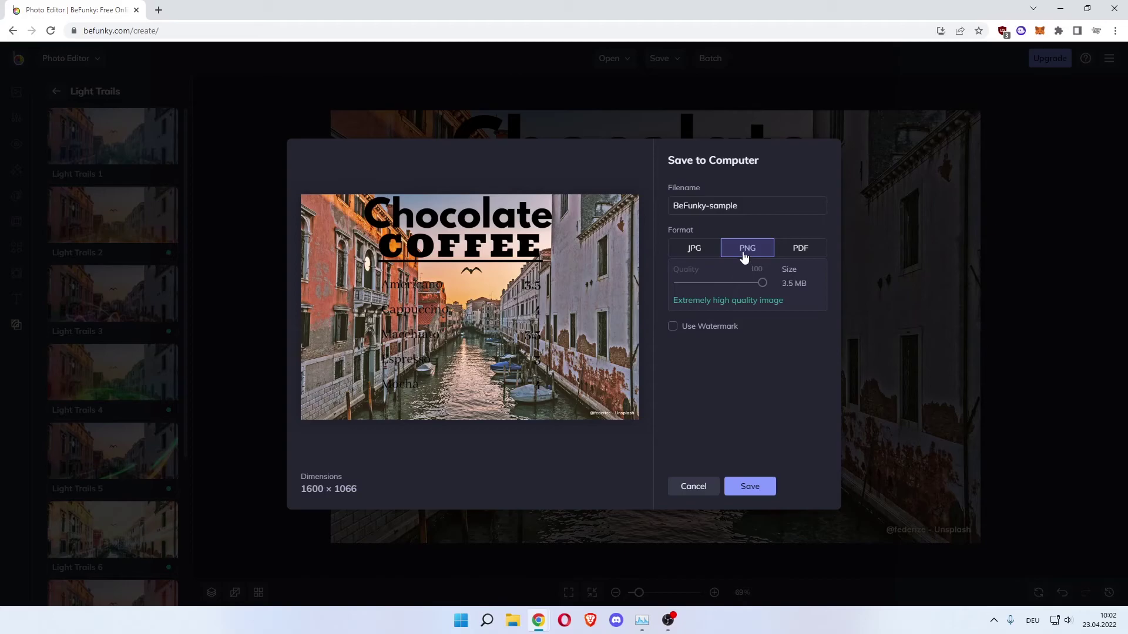
left_click(675, 325)
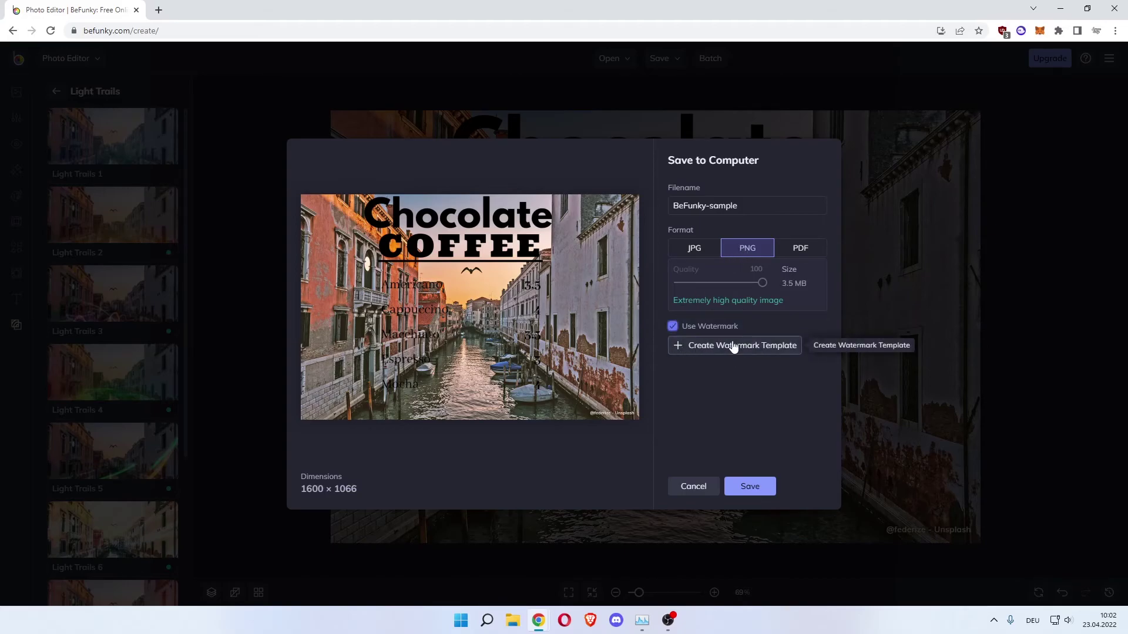
left_click(671, 326)
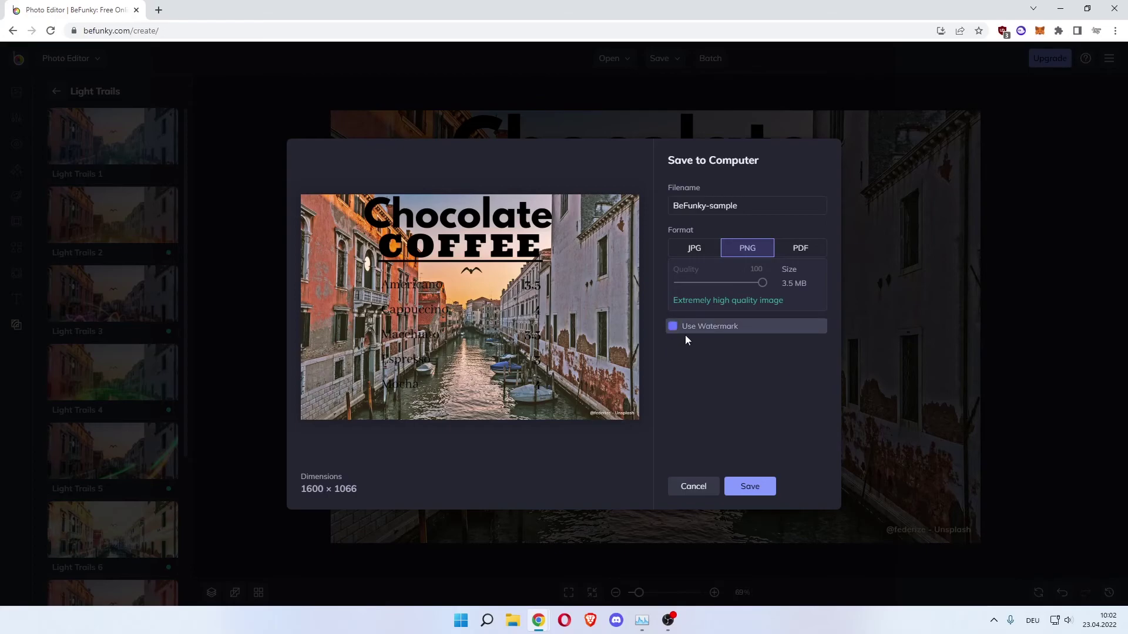
left_click(695, 249)
Rename the export 'chocolate coffee befunky' and save the JPG.
left_click(700, 204)
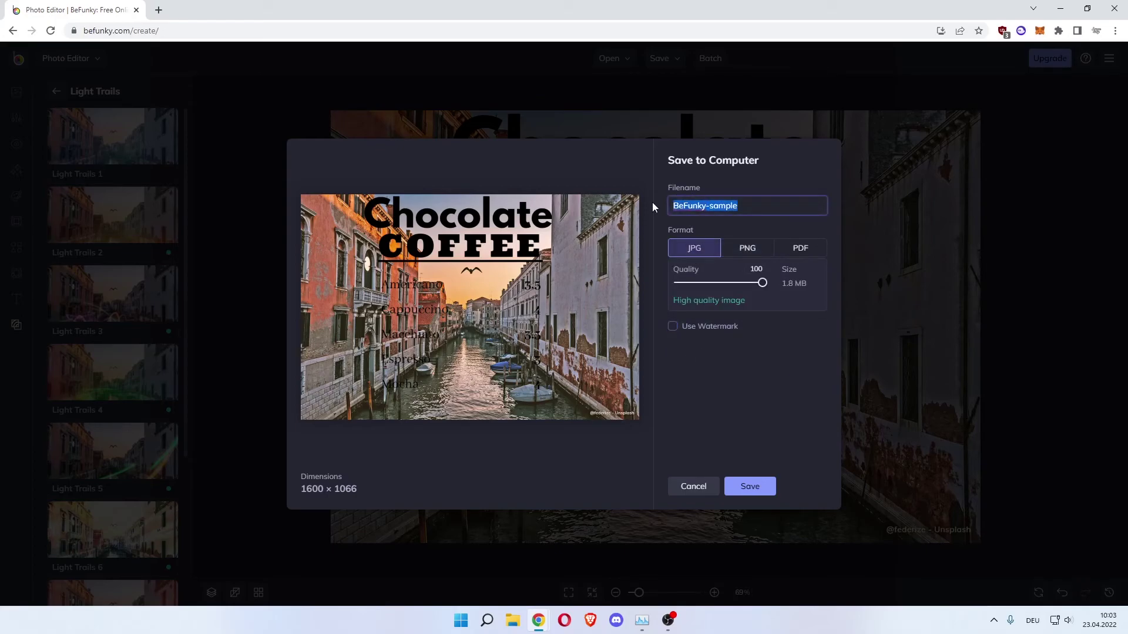
type("choc")
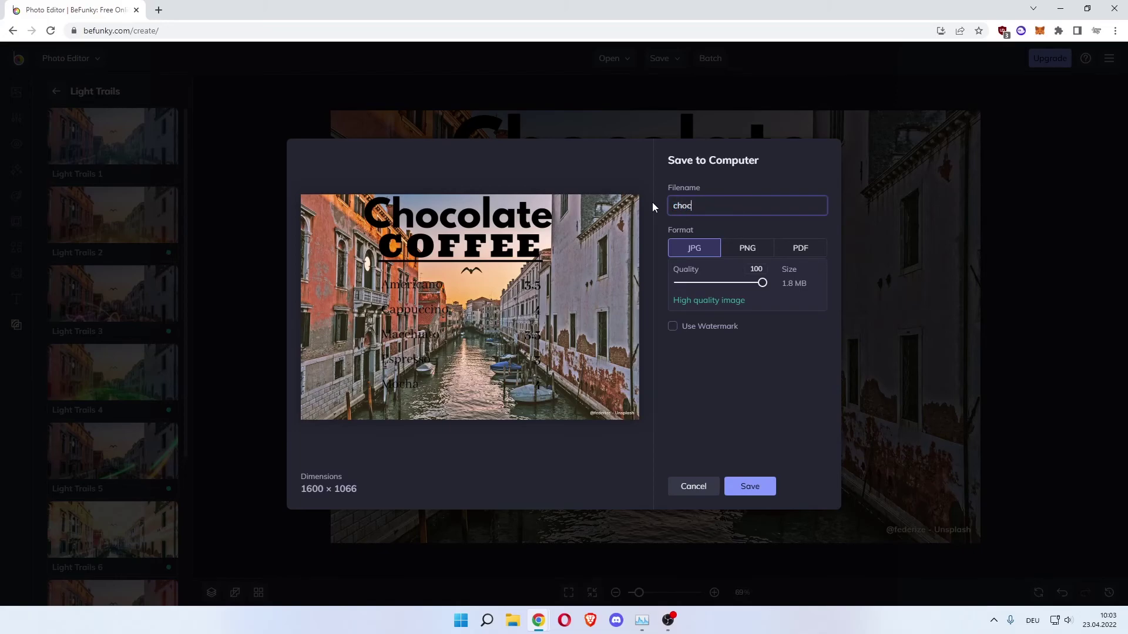
type("olate coffee befunky")
left_click(753, 487)
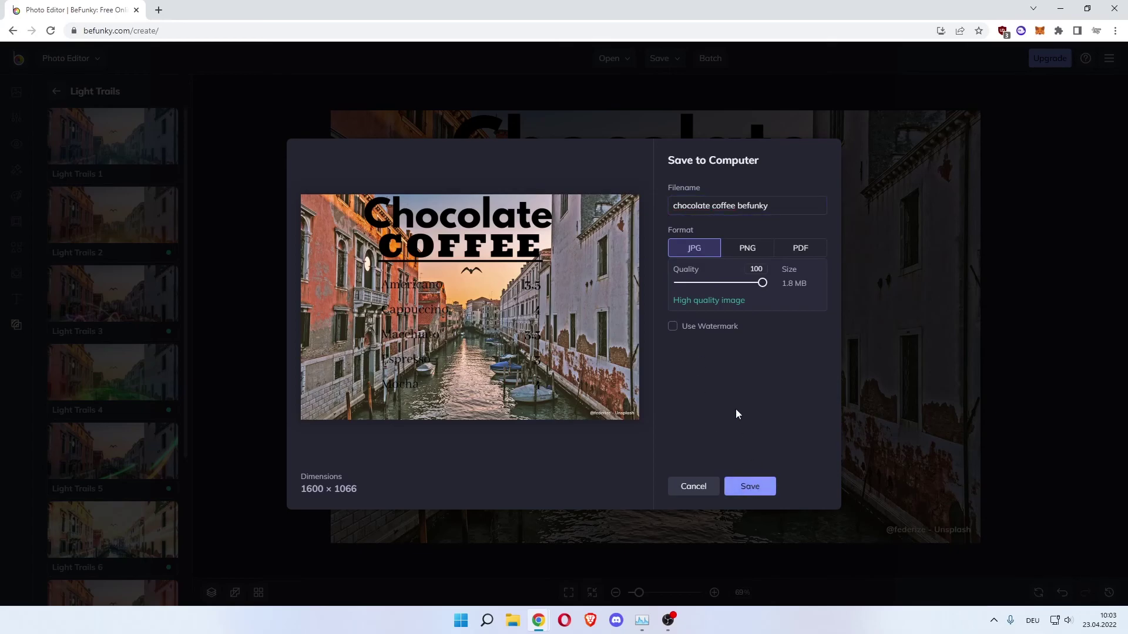